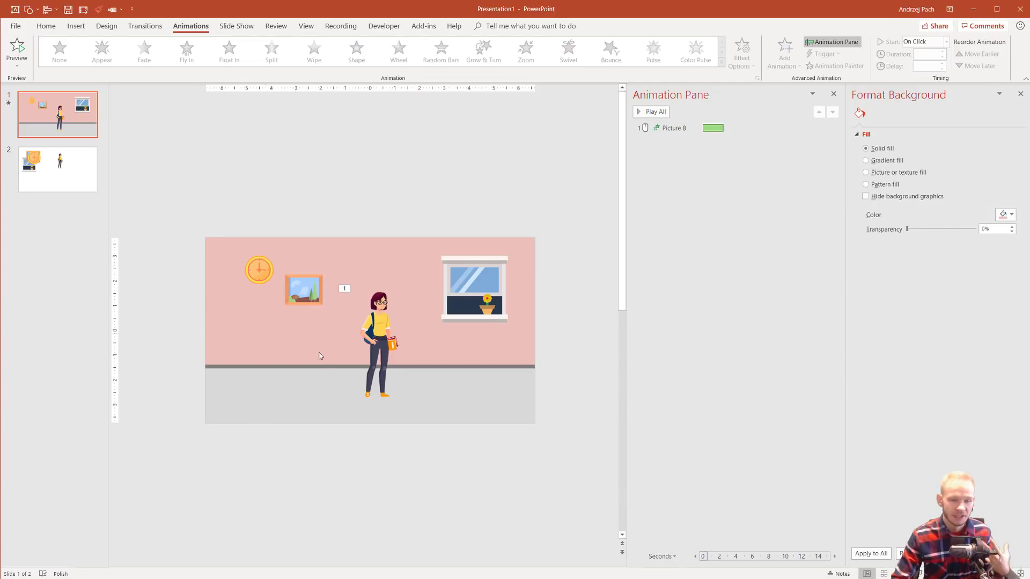
# Marquee-select all objects of the finished room scene so they can be removed.
pyautogui.moveTo(163, 216); pyautogui.dragTo(526, 464)
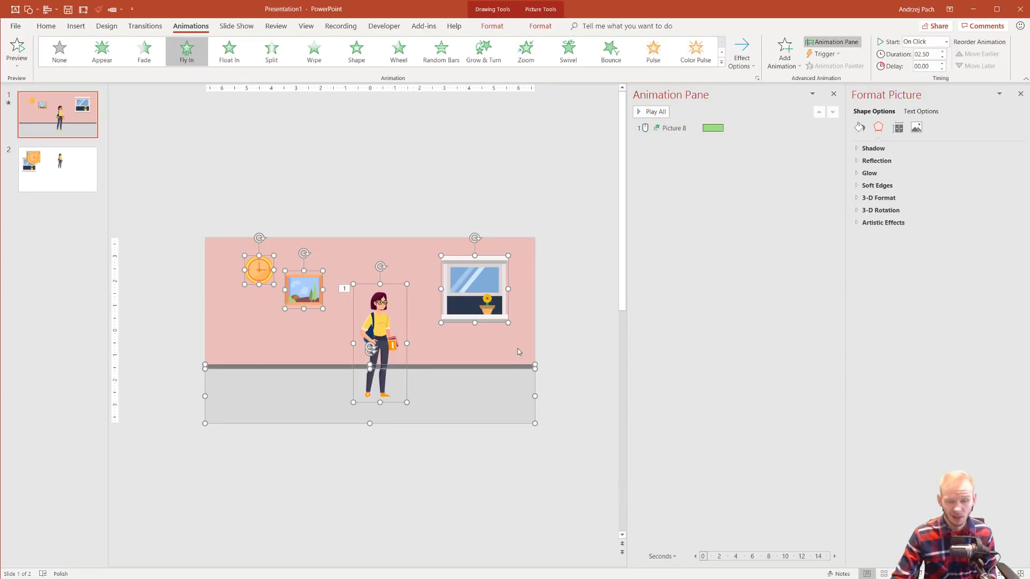
pyautogui.click(541, 348)
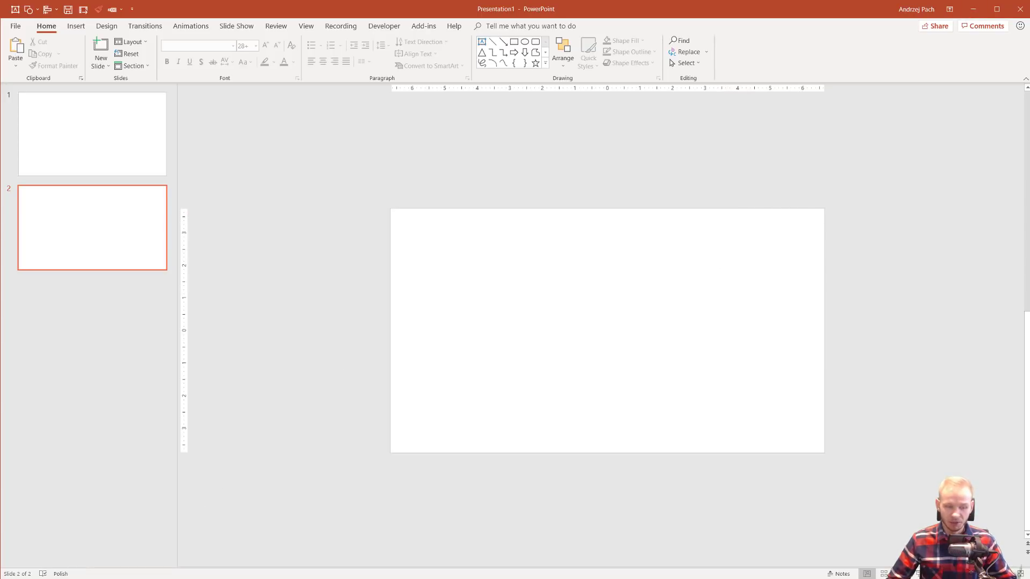
# Check the Flaticon wall clock icon page in Chrome, then minimize the browser.
pyautogui.hotkey('alt', 'Tab')
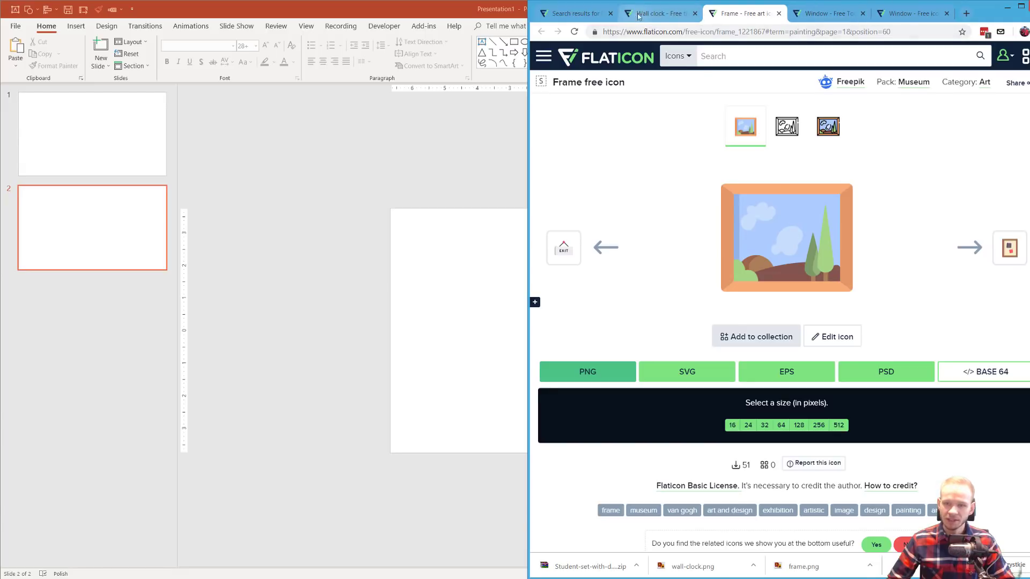
pyautogui.click(660, 13)
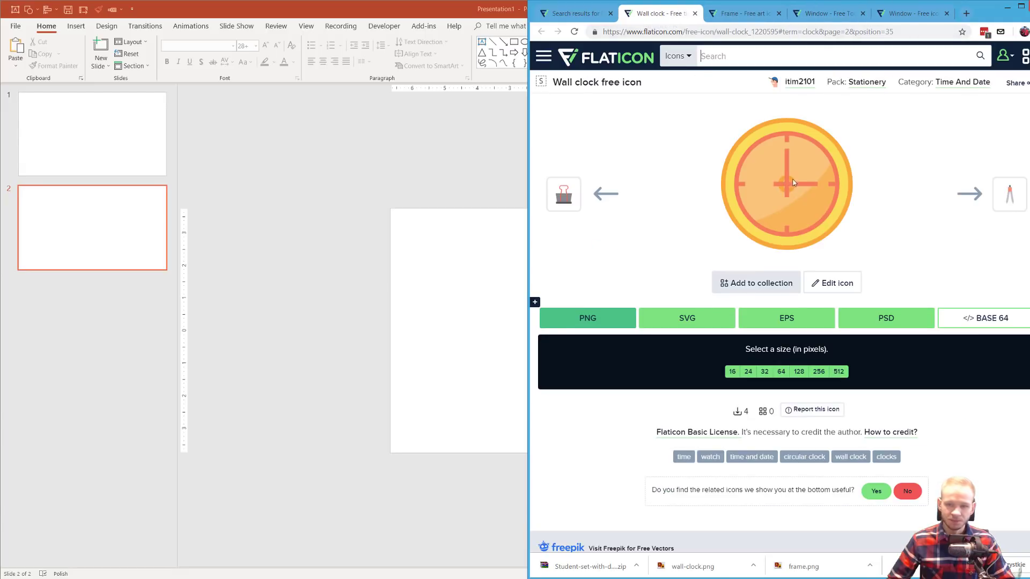
pyautogui.click(1007, 7)
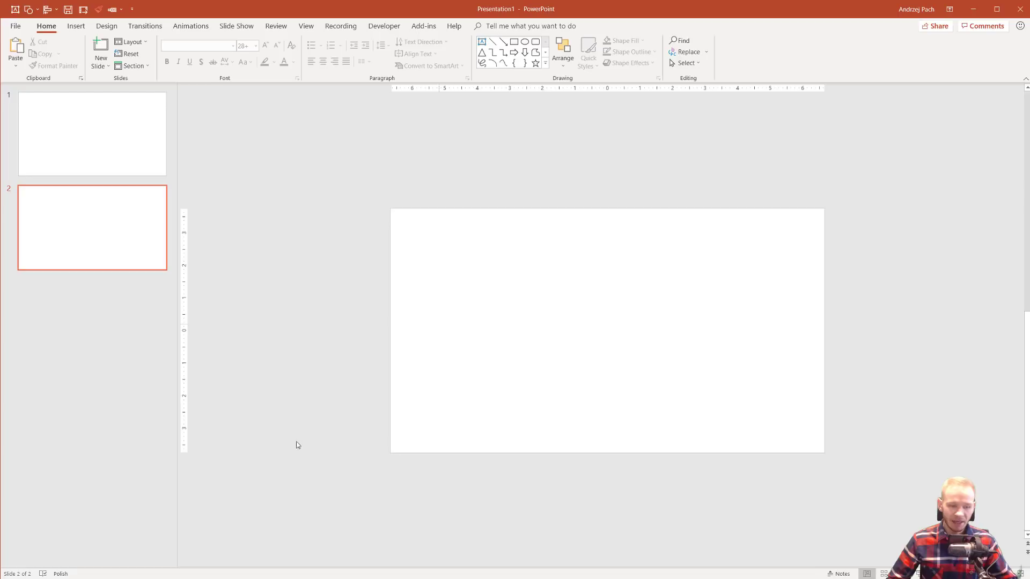
# In the project folder, select window.png, frame.png, wall-clock.png and 212.jpg, and preview the character sheet.
pyautogui.click(67, 531)
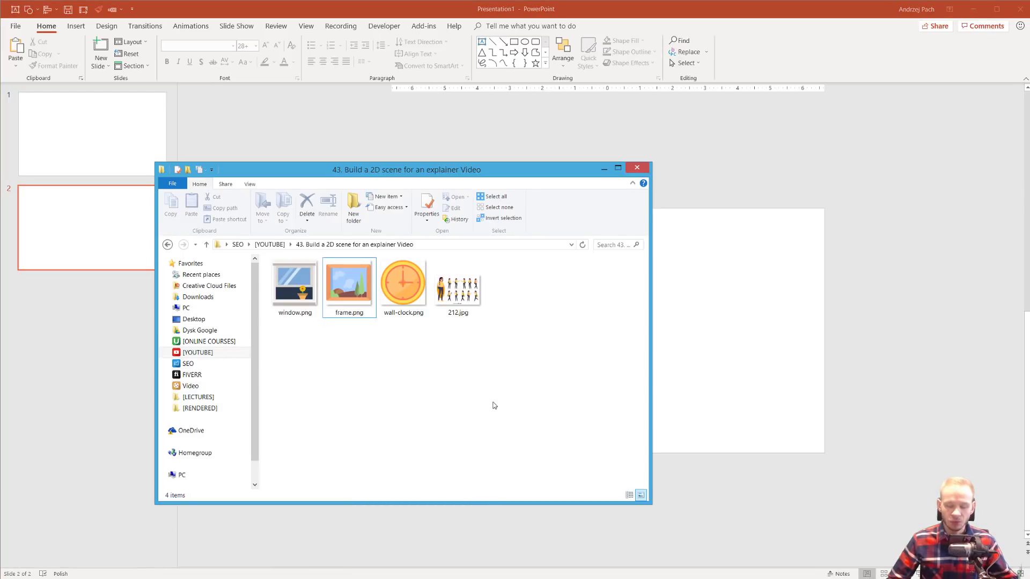
pyautogui.click(293, 310)
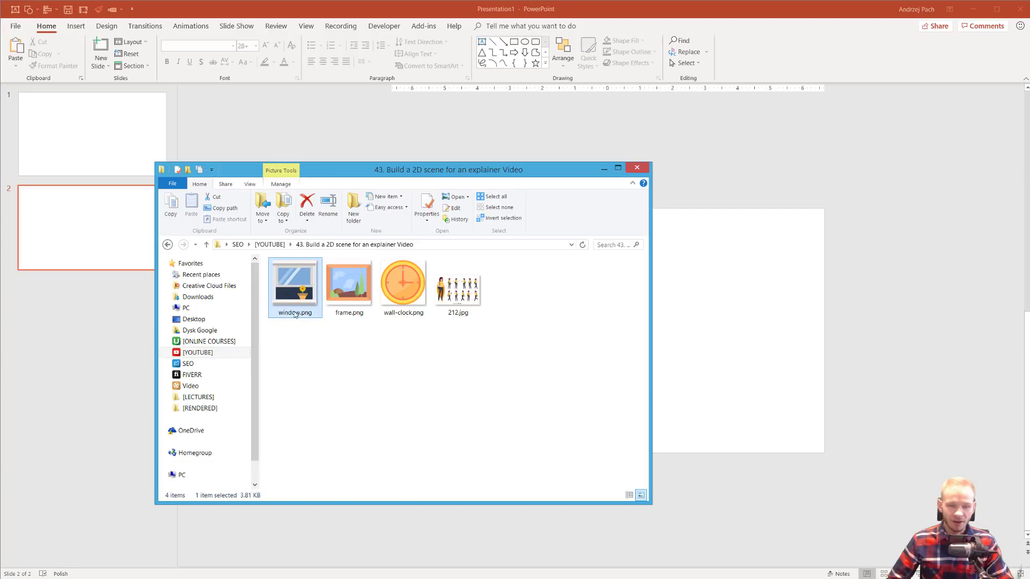
pyautogui.click(357, 295)
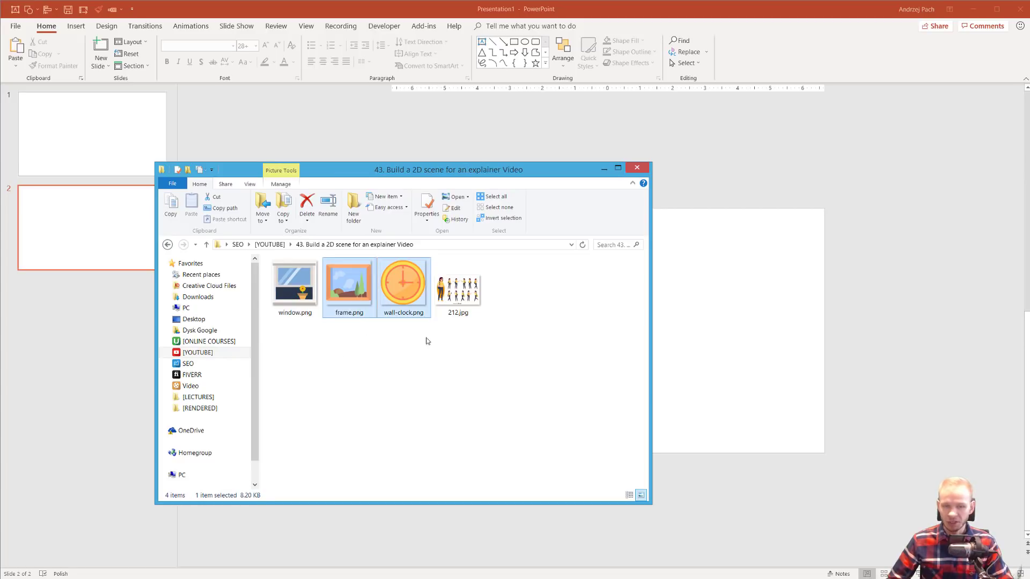
pyautogui.click(407, 292)
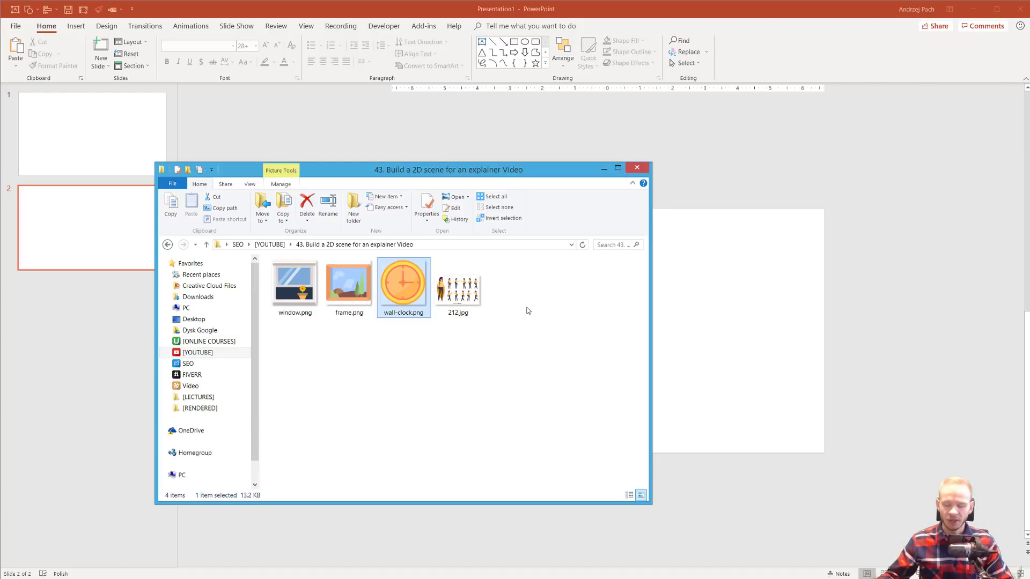
pyautogui.click(472, 301)
pyautogui.doubleClick(468, 288)
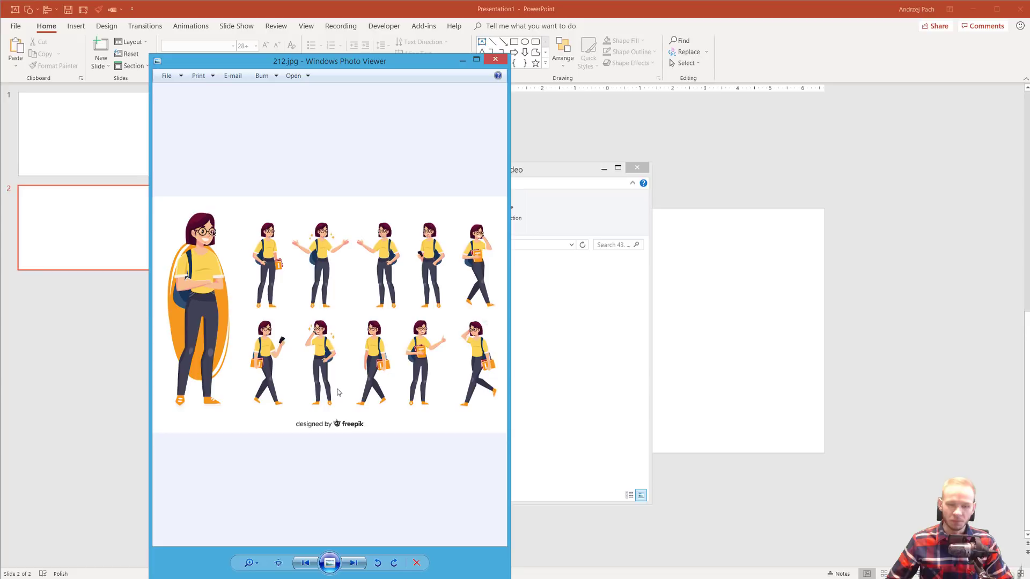
pyautogui.click(495, 60)
# Insert the four images onto slide 2, shrinking the character sheet and moving it top-right.
pyautogui.moveTo(520, 363); pyautogui.dragTo(262, 254)
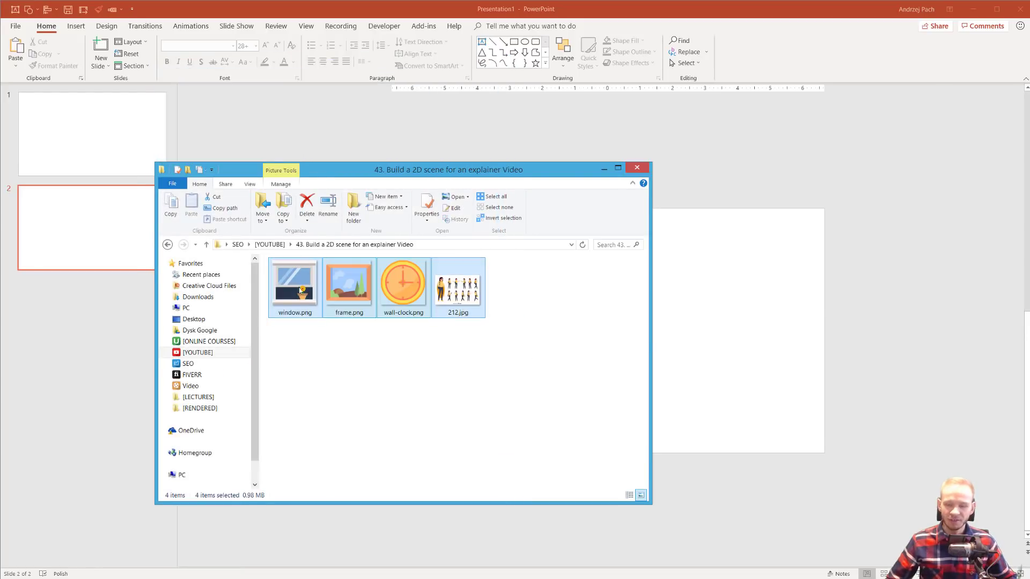
pyautogui.moveTo(300, 290); pyautogui.dragTo(673, 372)
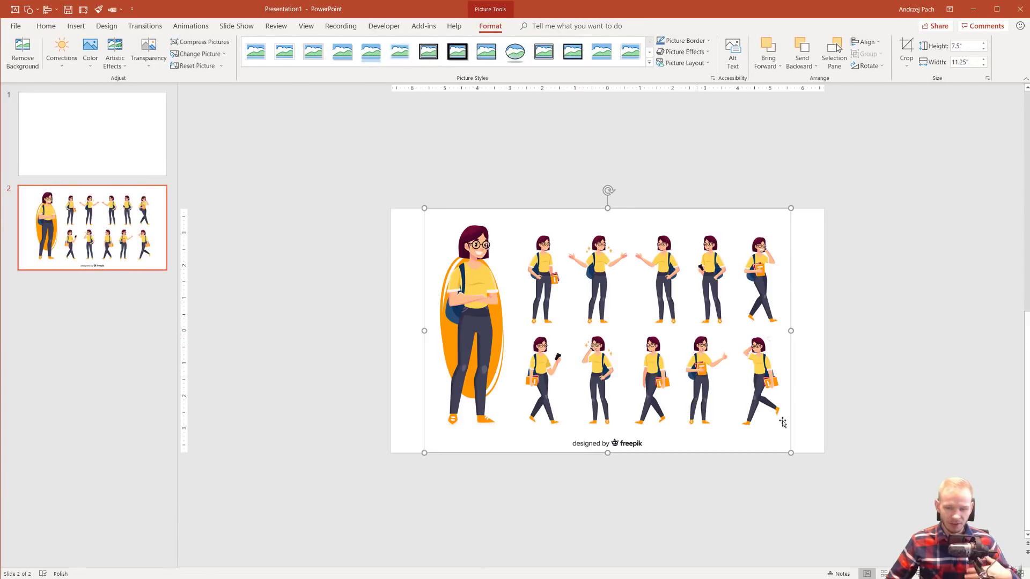
pyautogui.moveTo(791, 452); pyautogui.dragTo(584, 322)
pyautogui.moveTo(532, 268); pyautogui.dragTo(844, 177)
# Shrink the clock, enlarge the window to 2.54 inches, and group them side by side.
pyautogui.moveTo(408, 217); pyautogui.dragTo(772, 468)
pyautogui.moveTo(722, 442); pyautogui.dragTo(569, 294)
pyautogui.click(601, 324)
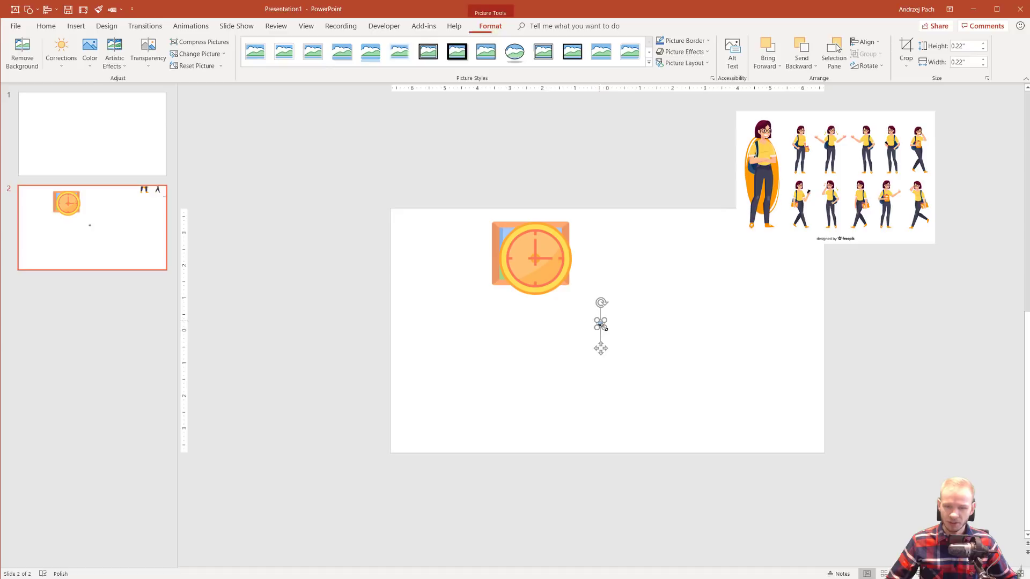
pyautogui.moveTo(603, 326); pyautogui.dragTo(682, 406)
pyautogui.moveTo(638, 365); pyautogui.dragTo(508, 296)
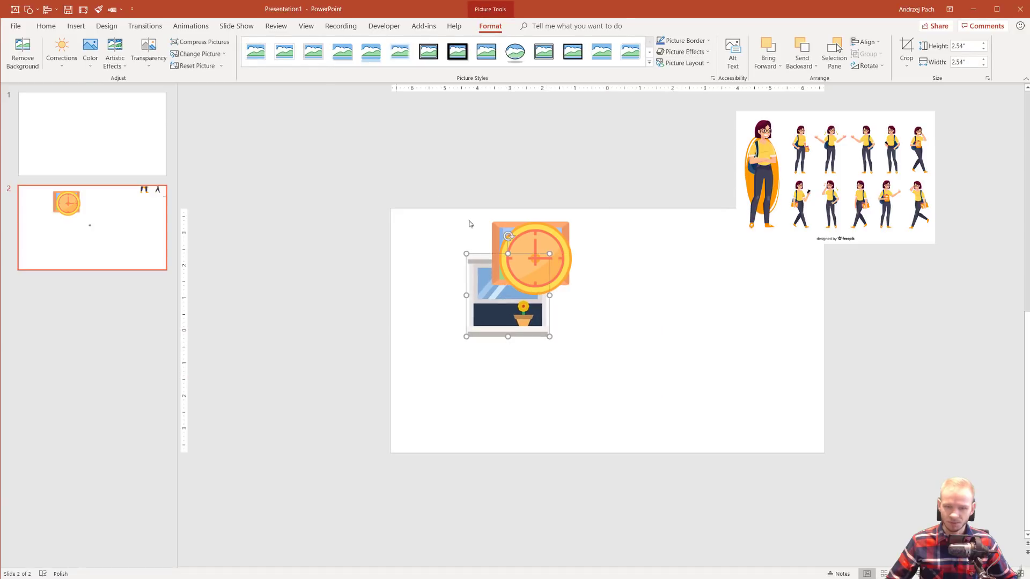
pyautogui.keyDown('shift'); pyautogui.click(537, 257); pyautogui.keyUp('shift')
pyautogui.moveTo(536, 258); pyautogui.dragTo(476, 262)
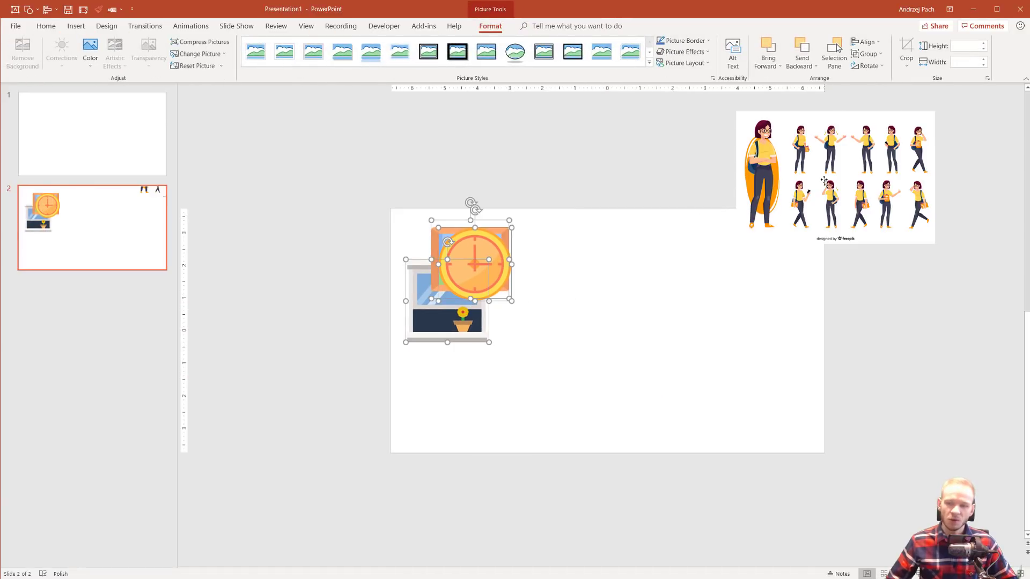
# Bring the character sheet beside them and enlarge it to 6.92 × 10.38 in.
pyautogui.moveTo(824, 181); pyautogui.dragTo(623, 302)
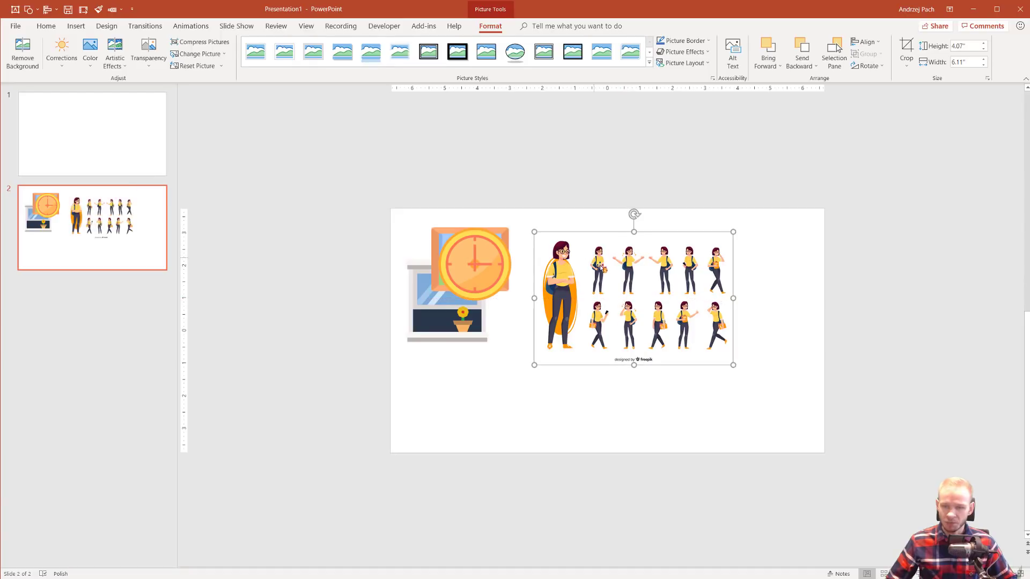
pyautogui.moveTo(734, 366); pyautogui.dragTo(872, 456)
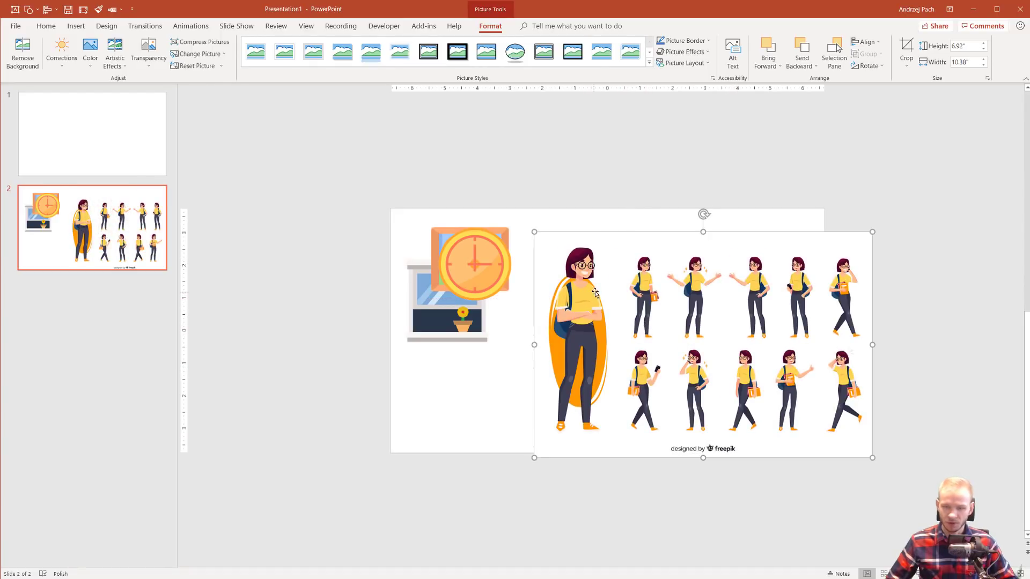
pyautogui.moveTo(595, 292); pyautogui.dragTo(573, 277)
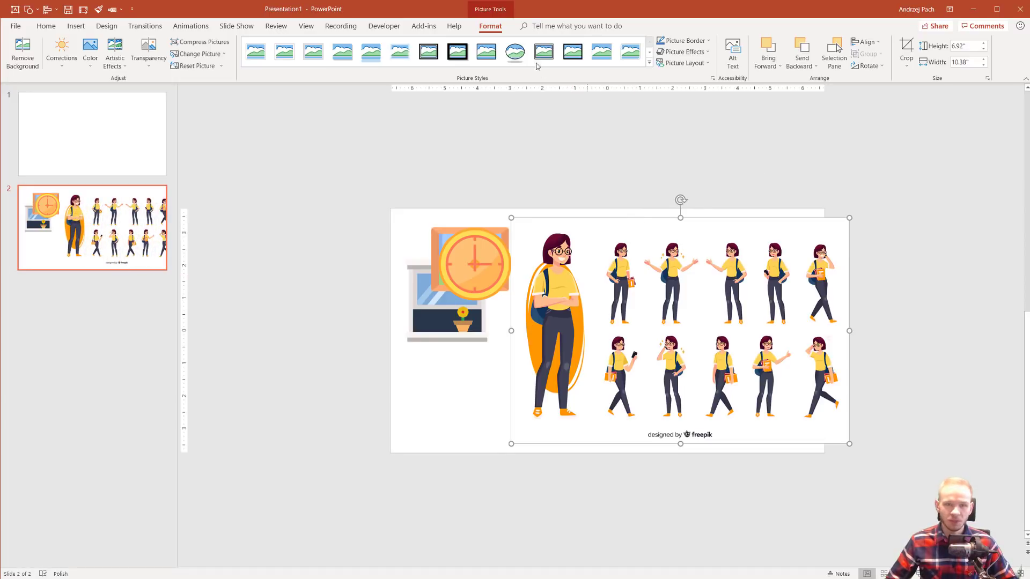
# Crop the character sheet down to the first standing figure and apply the crop.
pyautogui.click(906, 47)
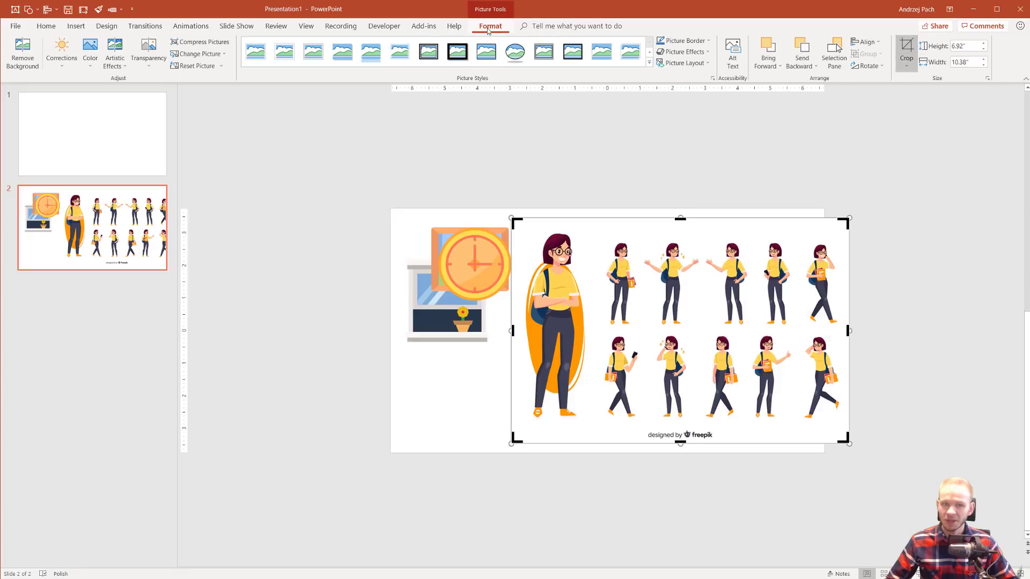
pyautogui.moveTo(516, 222); pyautogui.dragTo(601, 237)
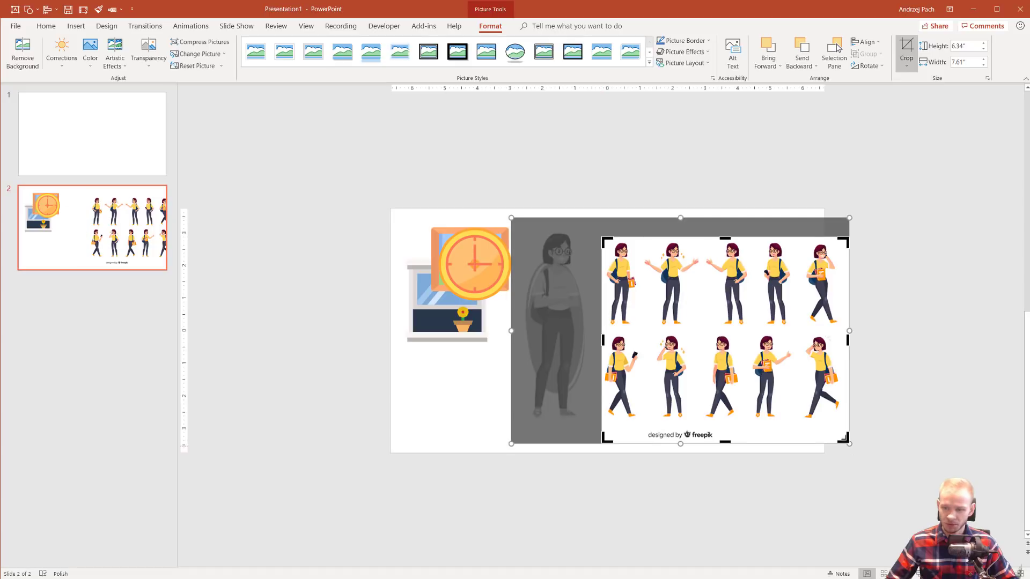
pyautogui.moveTo(844, 438); pyautogui.dragTo(642, 327)
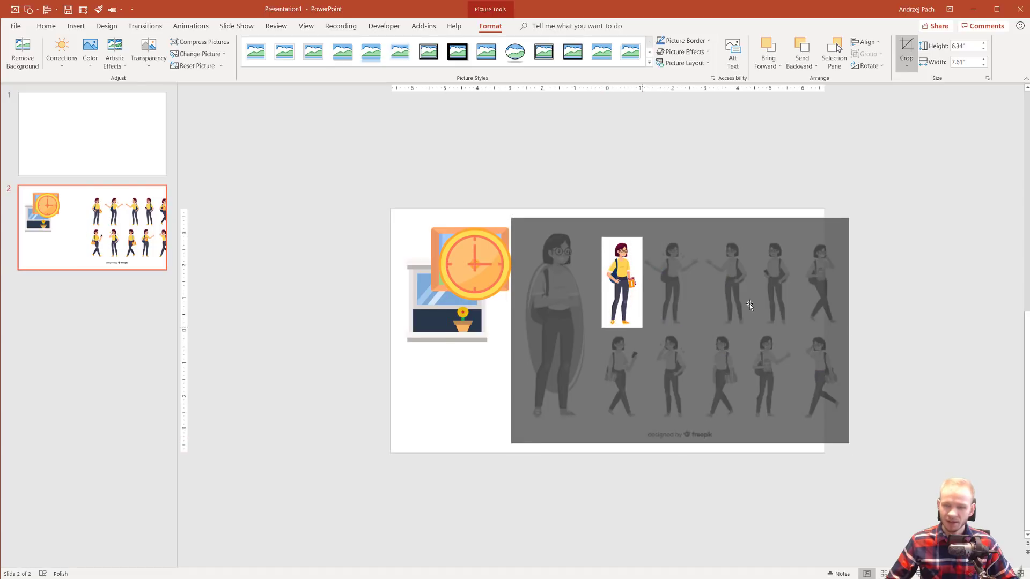
pyautogui.click(915, 52)
pyautogui.moveTo(356, 189); pyautogui.dragTo(332, 271)
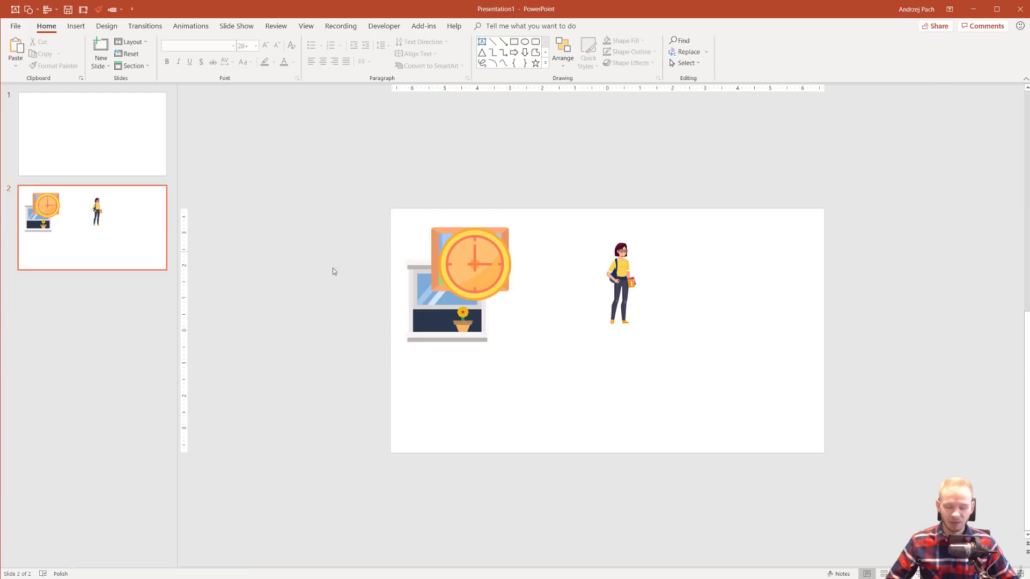
# Delete the title and subtitle placeholders from slide 1.
pyautogui.click(85, 135)
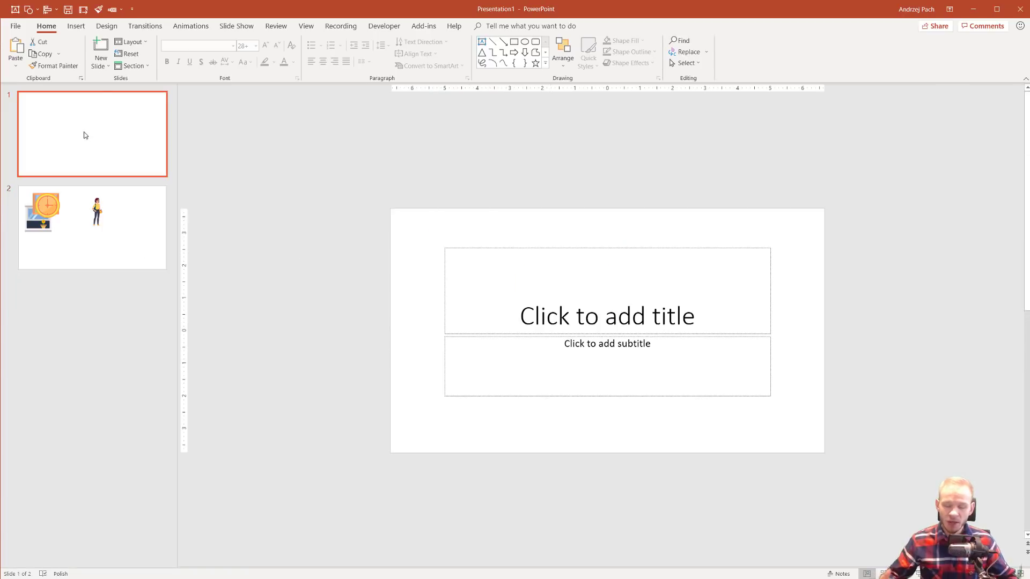
pyautogui.moveTo(361, 220); pyautogui.dragTo(905, 462)
pyautogui.press('Delete')
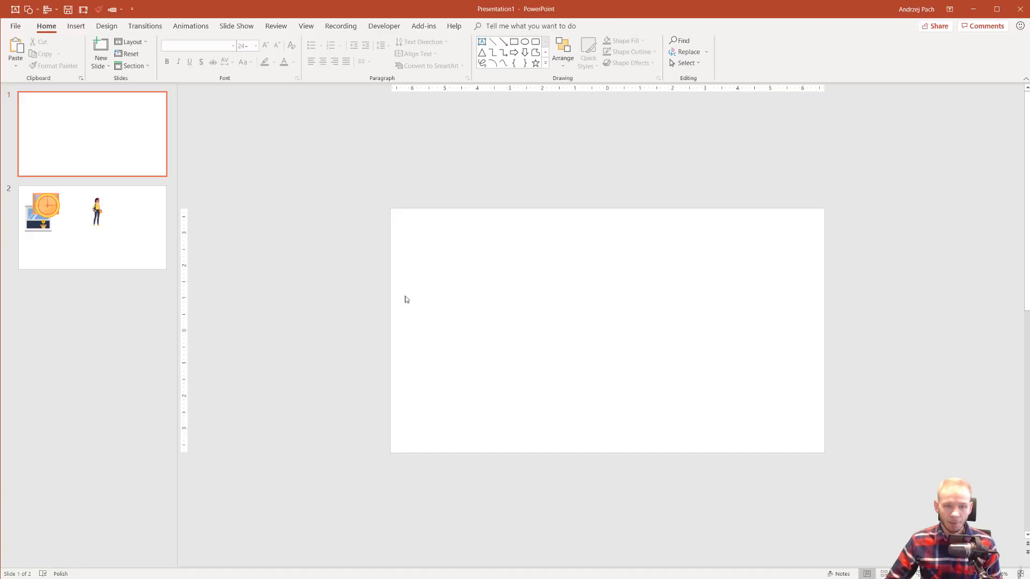
# Fill slide 1's background with solid pale pink, RGB 237, 192, 185.
pyautogui.rightClick(570, 265)
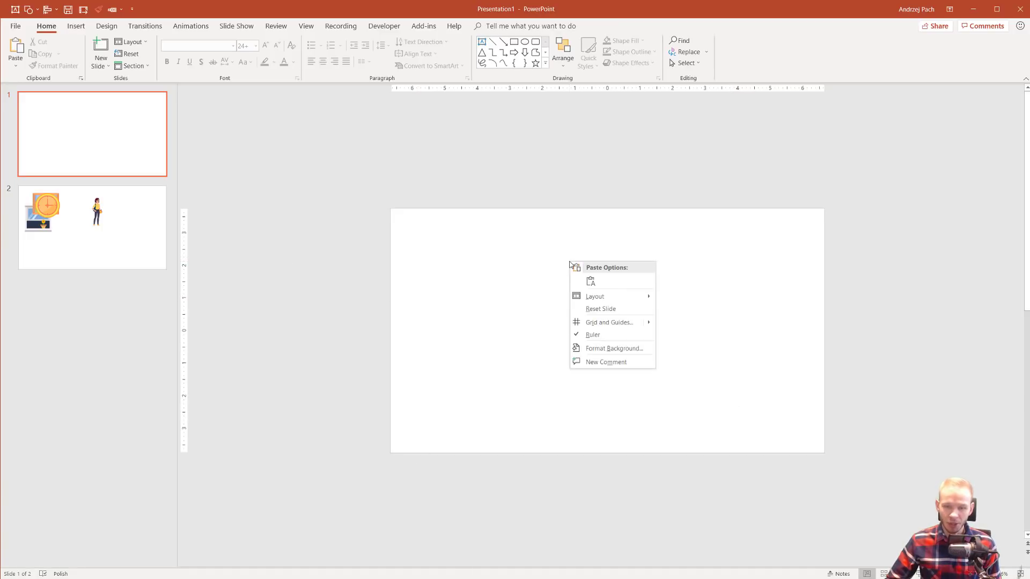
pyautogui.click(642, 349)
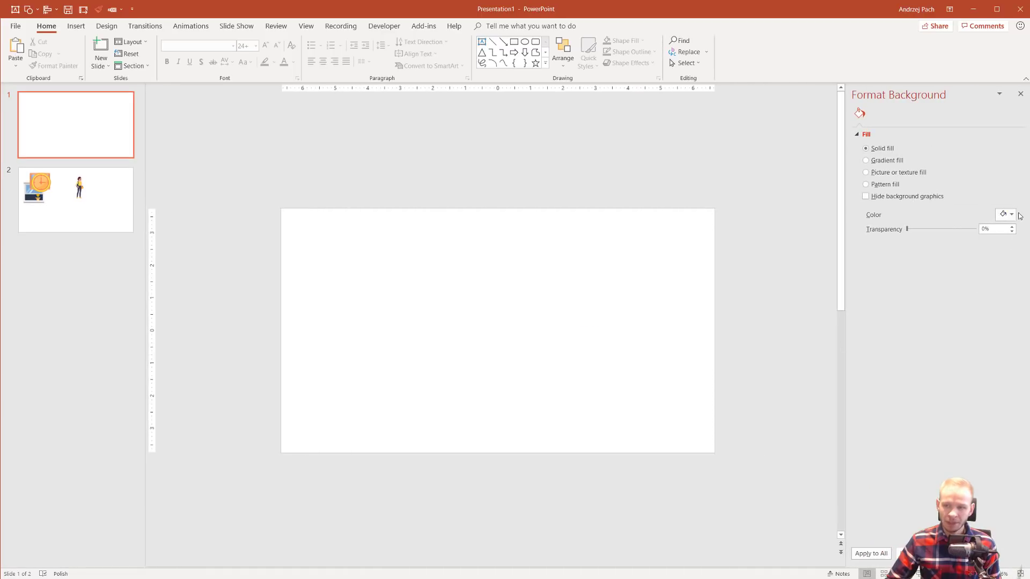
pyautogui.click(1004, 215)
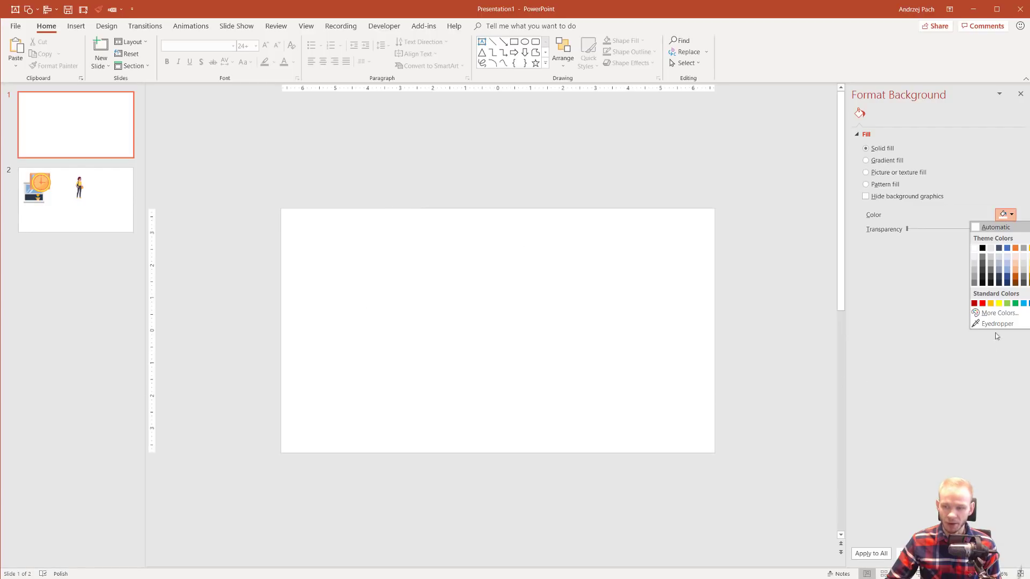
pyautogui.click(1000, 313)
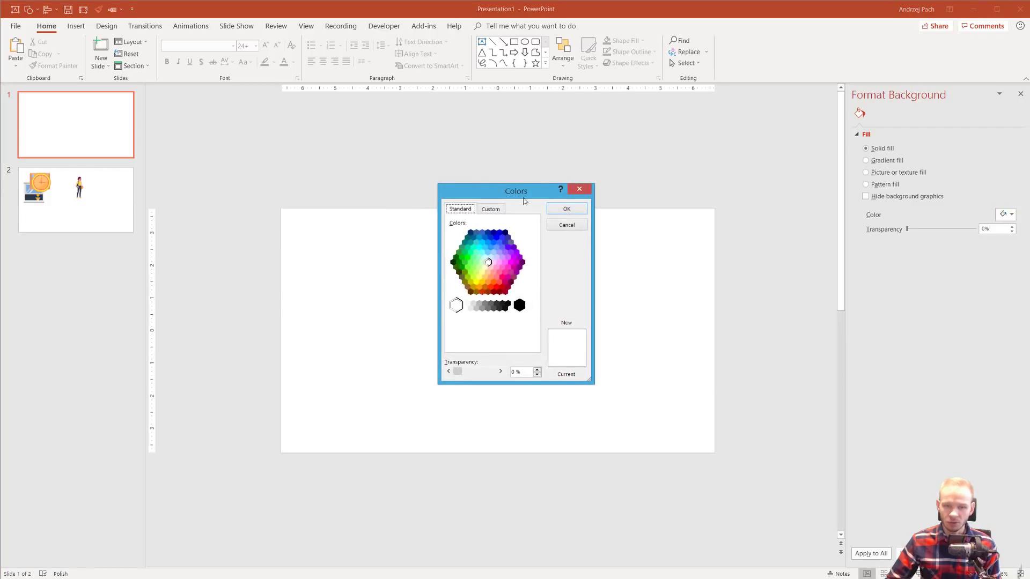
pyautogui.moveTo(524, 201); pyautogui.dragTo(817, 245)
pyautogui.click(784, 254)
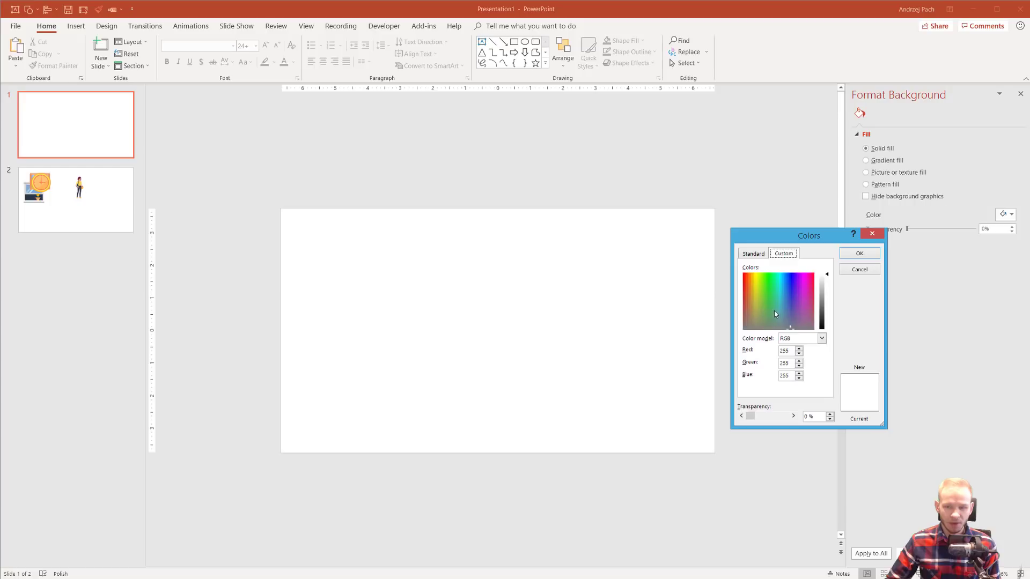
pyautogui.click(746, 297)
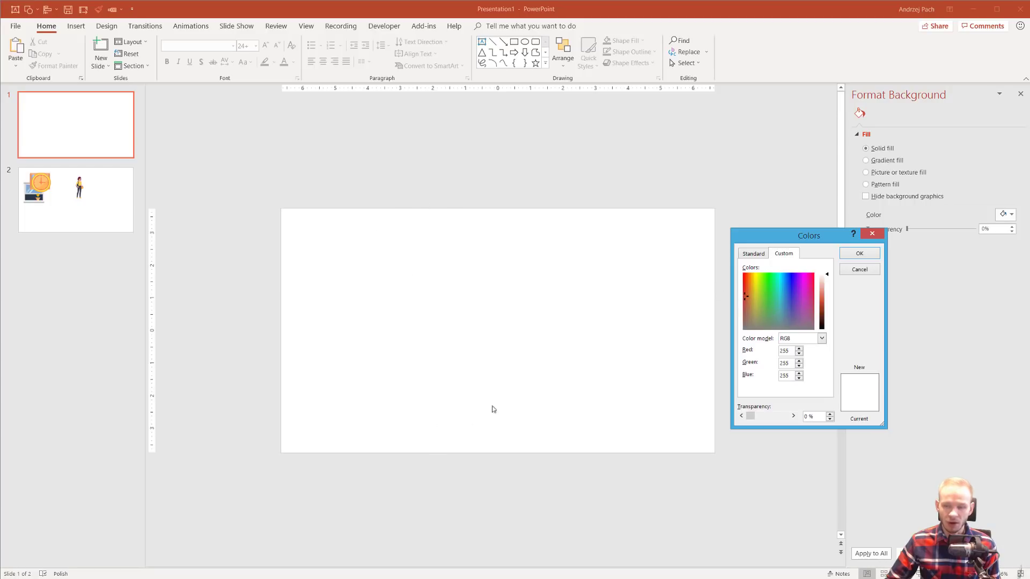
pyautogui.moveTo(823, 292); pyautogui.dragTo(828, 285)
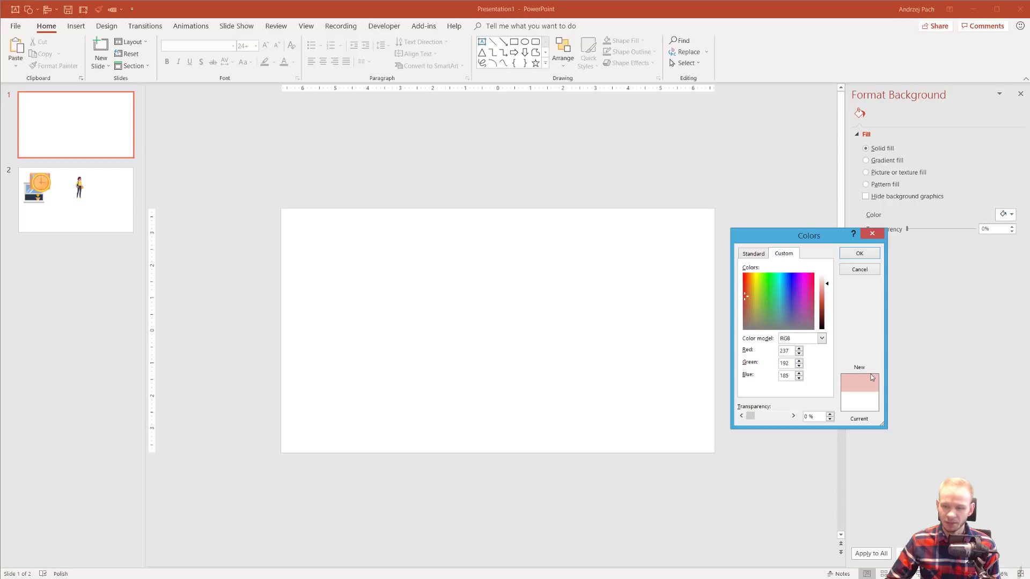
pyautogui.click(864, 255)
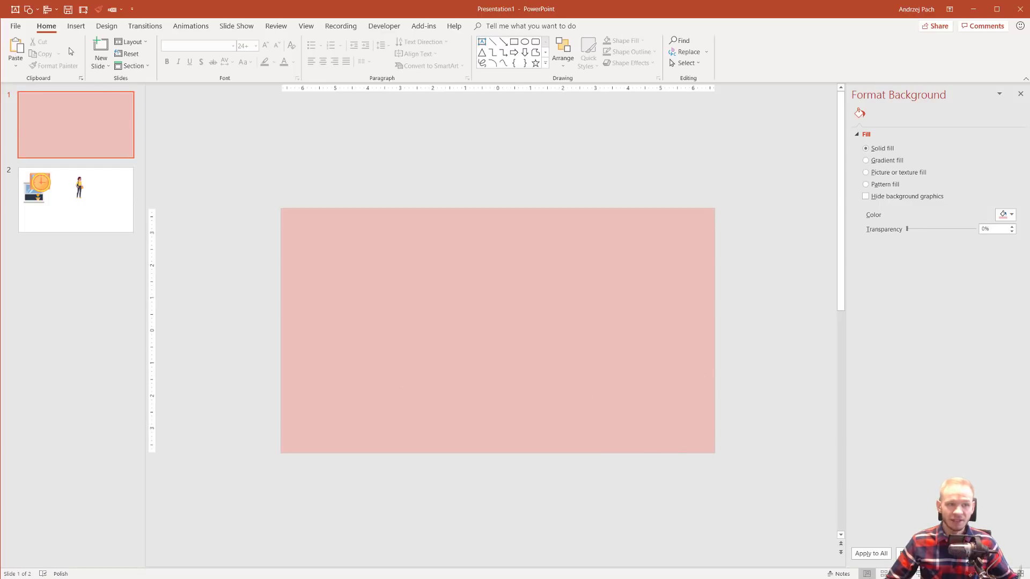
# Draw a 2.2 × 13.33 in rectangle along the bottom of slide 1, edge to edge.
pyautogui.click(76, 25)
pyautogui.click(196, 53)
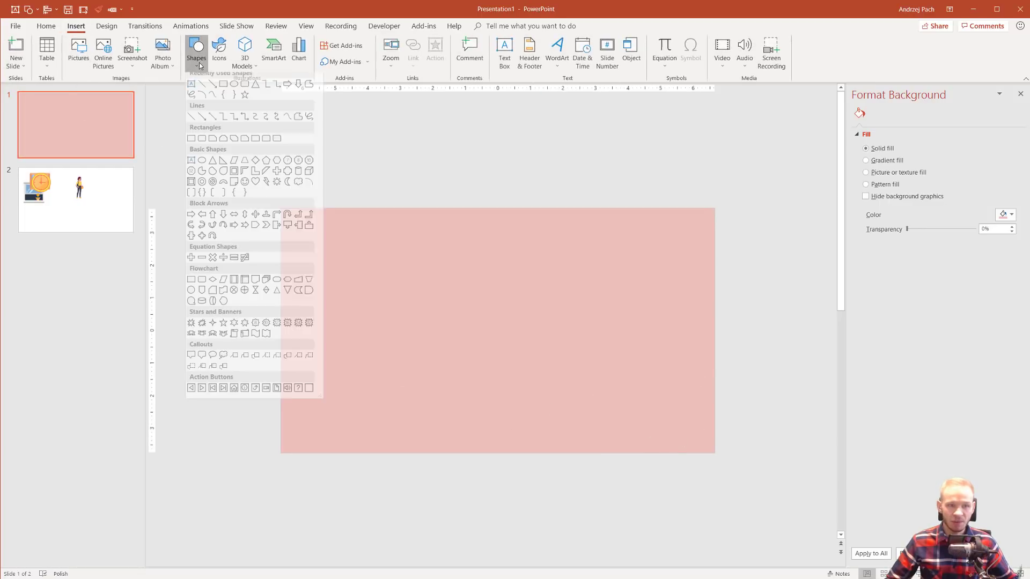
pyautogui.click(223, 90)
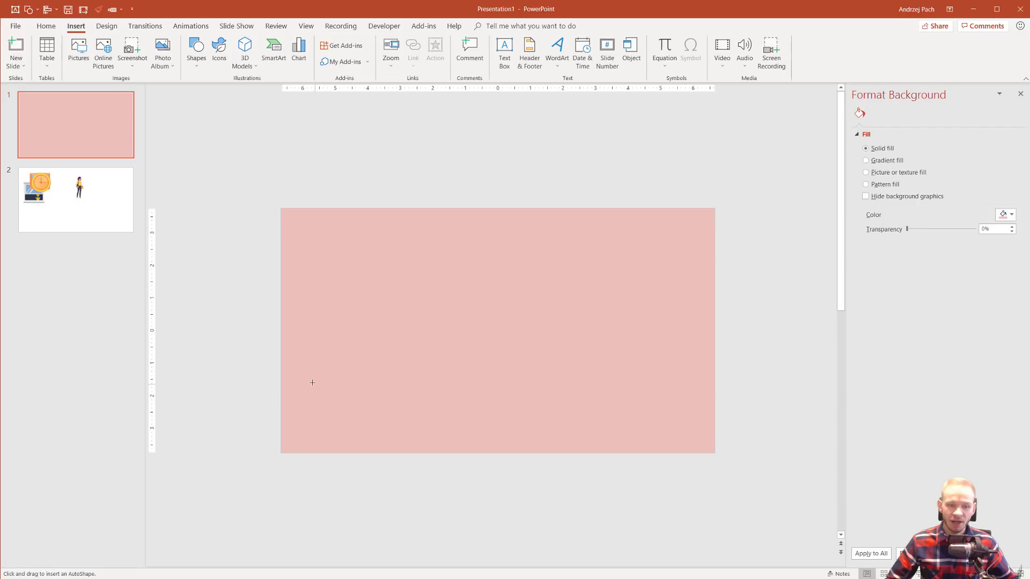
pyautogui.moveTo(312, 382); pyautogui.dragTo(715, 453)
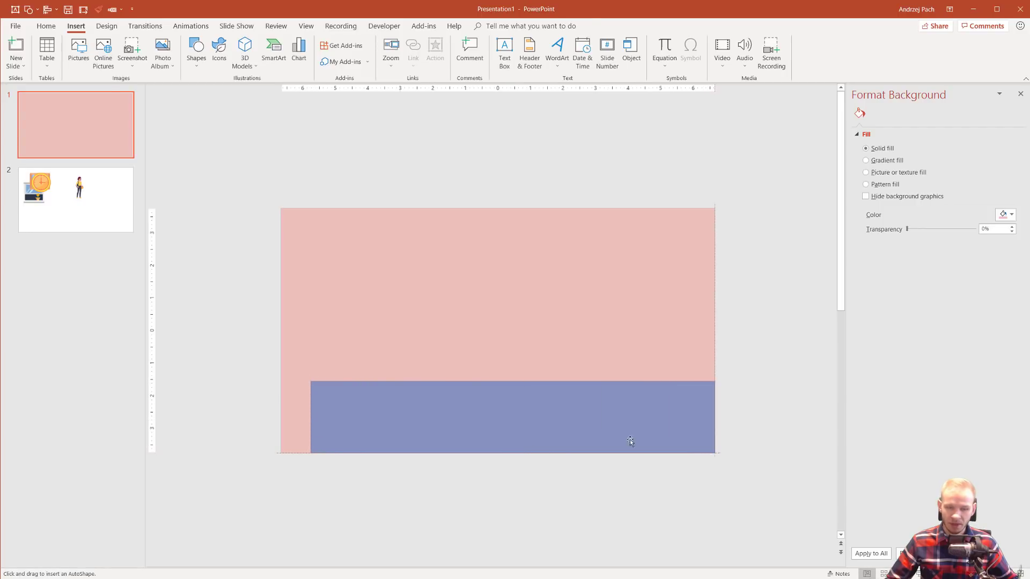
pyautogui.moveTo(631, 441); pyautogui.dragTo(709, 453)
pyautogui.moveTo(310, 417); pyautogui.dragTo(282, 414)
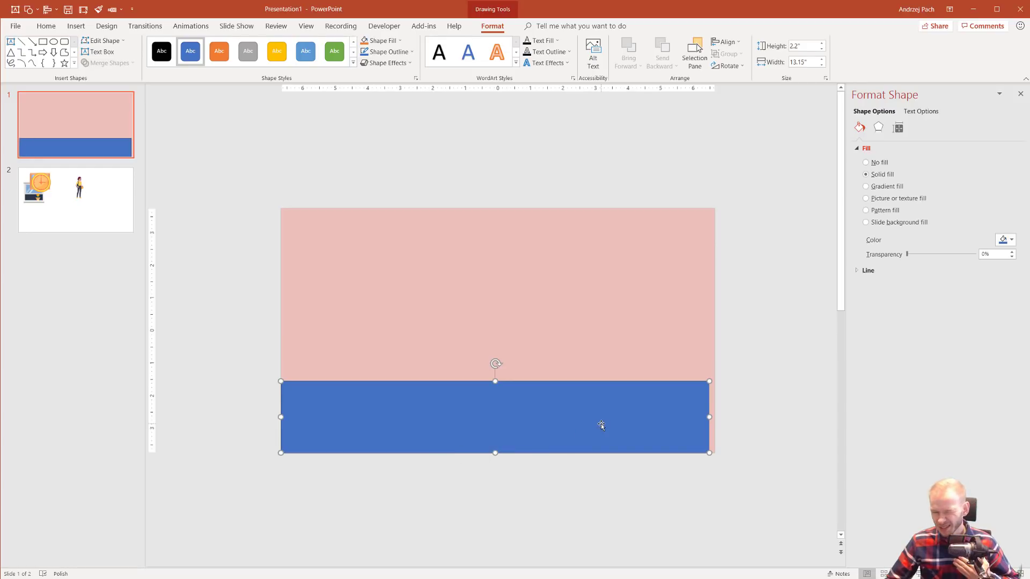
pyautogui.moveTo(709, 416); pyautogui.dragTo(714, 416)
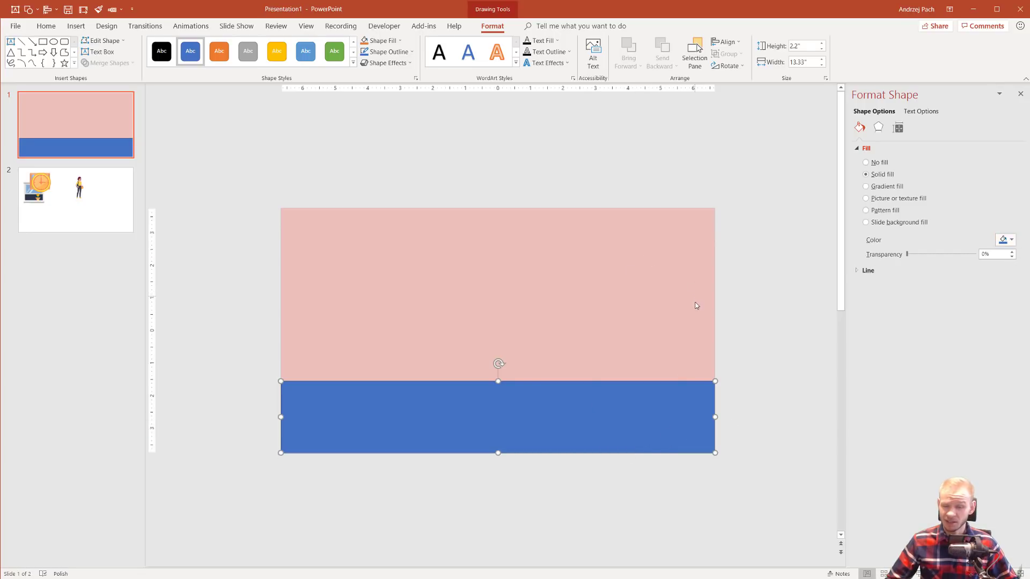
# Fill the floor rectangle light grey and set its outline to No Outline.
pyautogui.click(1011, 241)
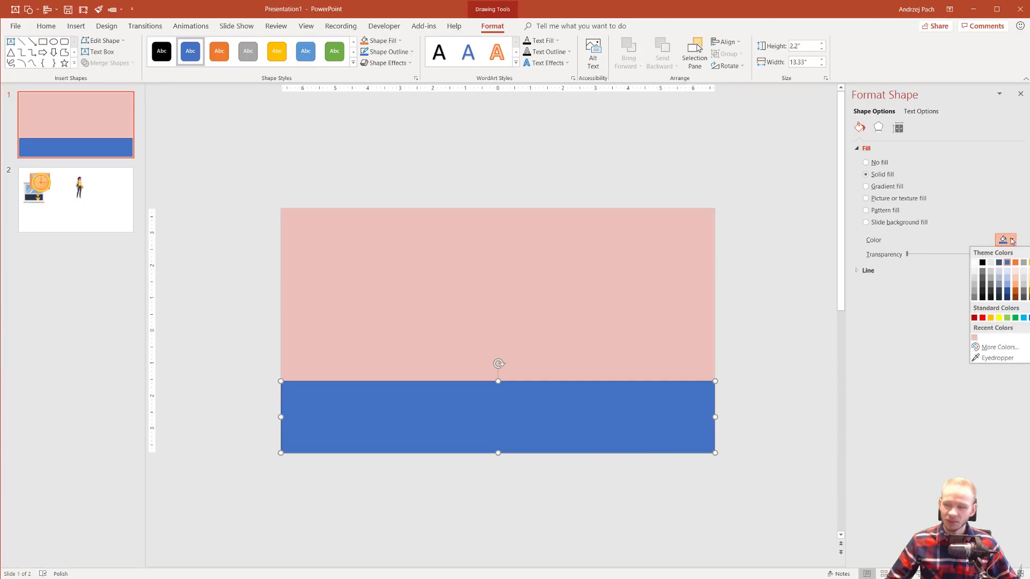
pyautogui.click(975, 281)
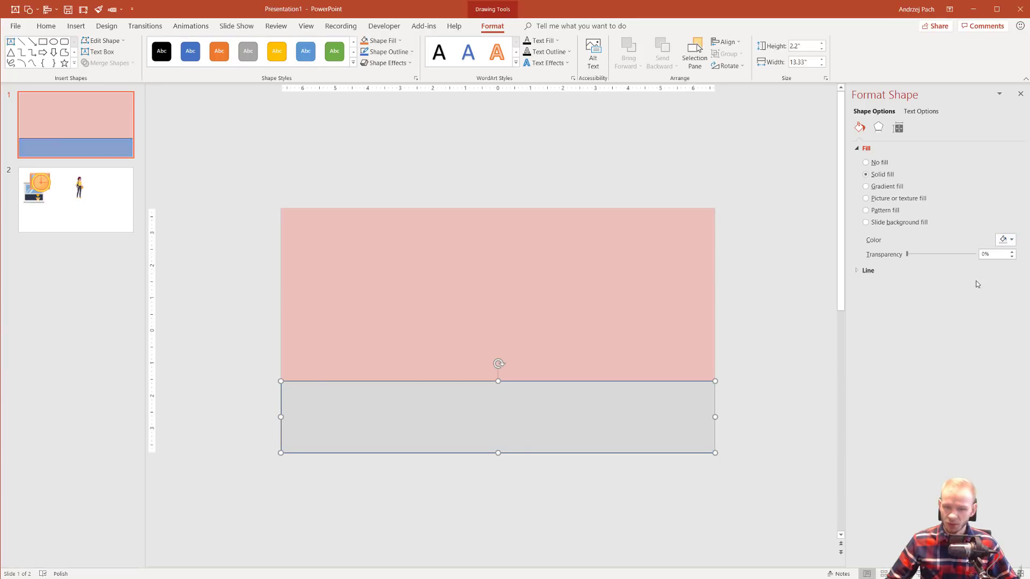
pyautogui.click(814, 372)
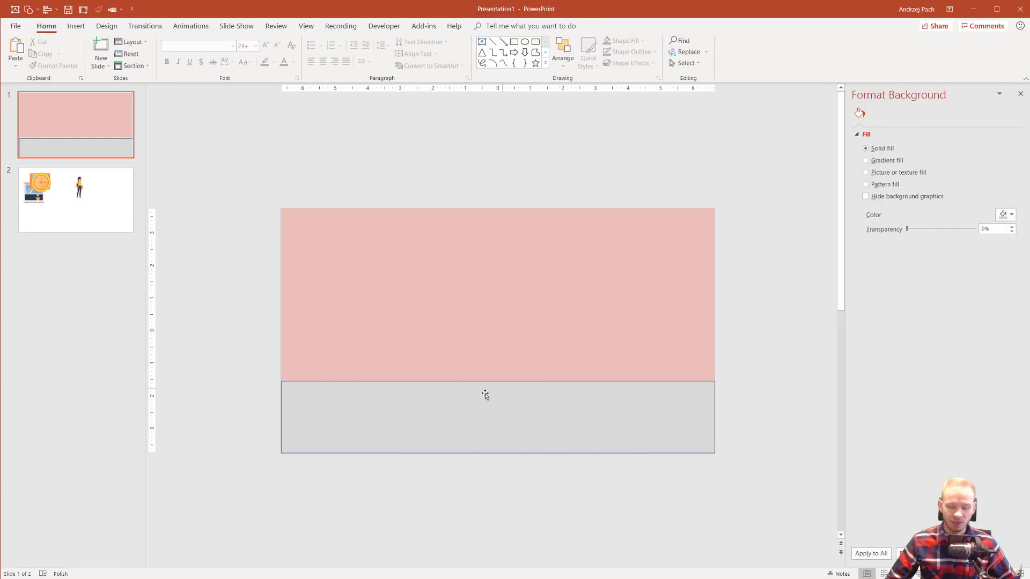
pyautogui.click(538, 412)
pyautogui.click(392, 53)
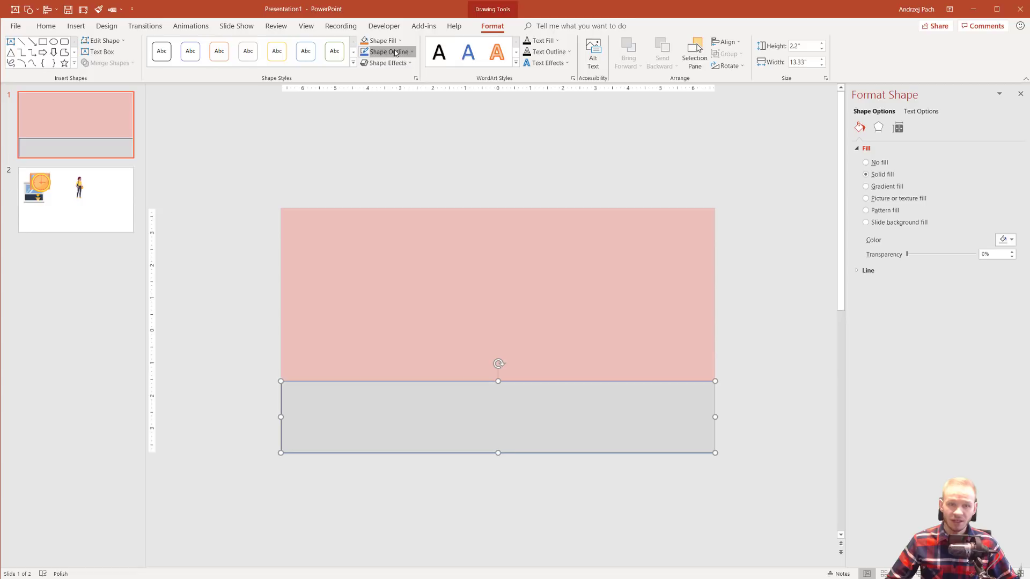
pyautogui.click(375, 158)
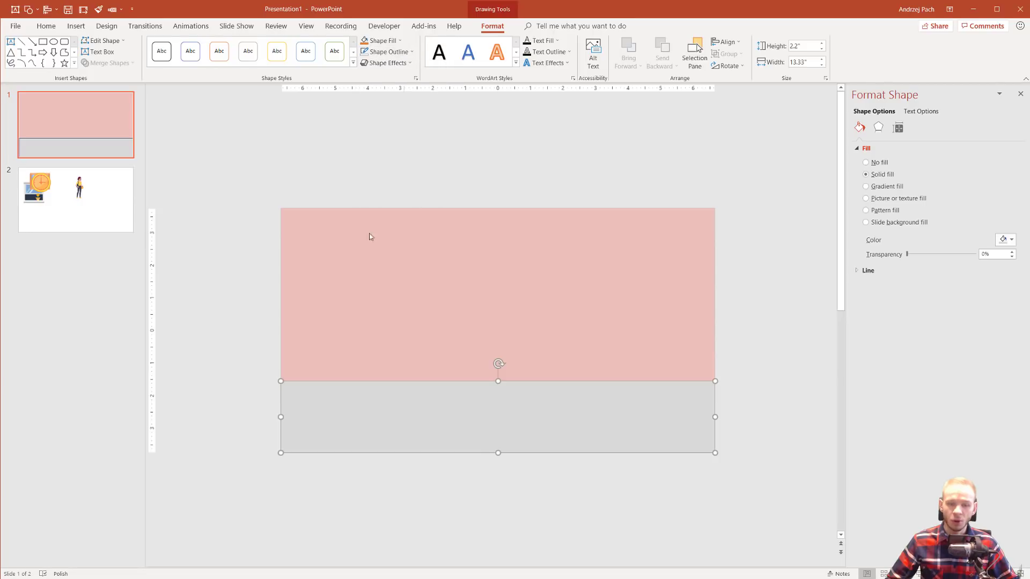
pyautogui.click(295, 333)
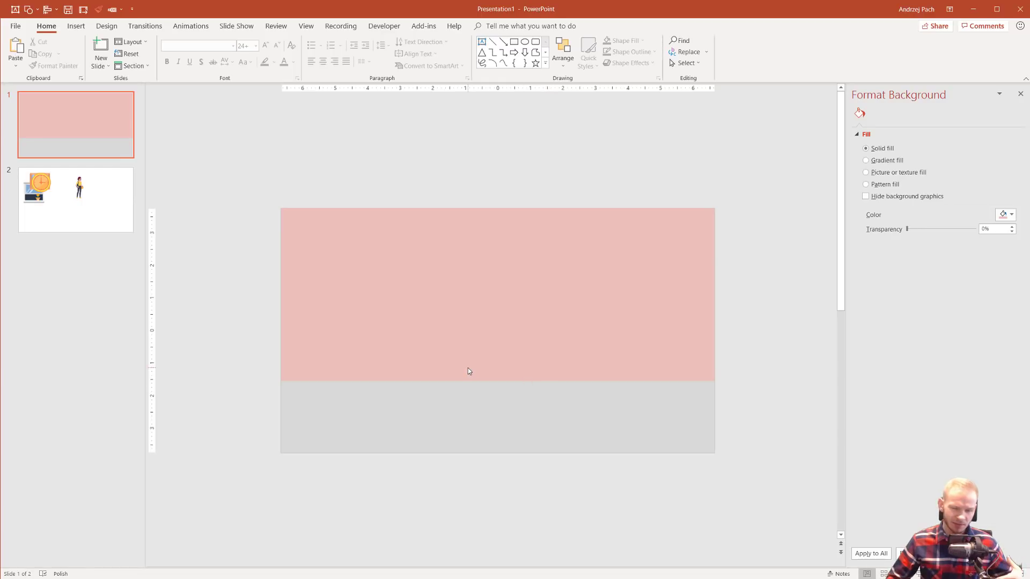
# Duplicate the floor into a 0.18 in strip along its top edge, filled dark grey.
pyautogui.click(585, 406)
pyautogui.moveTo(632, 431); pyautogui.dragTo(474, 343)
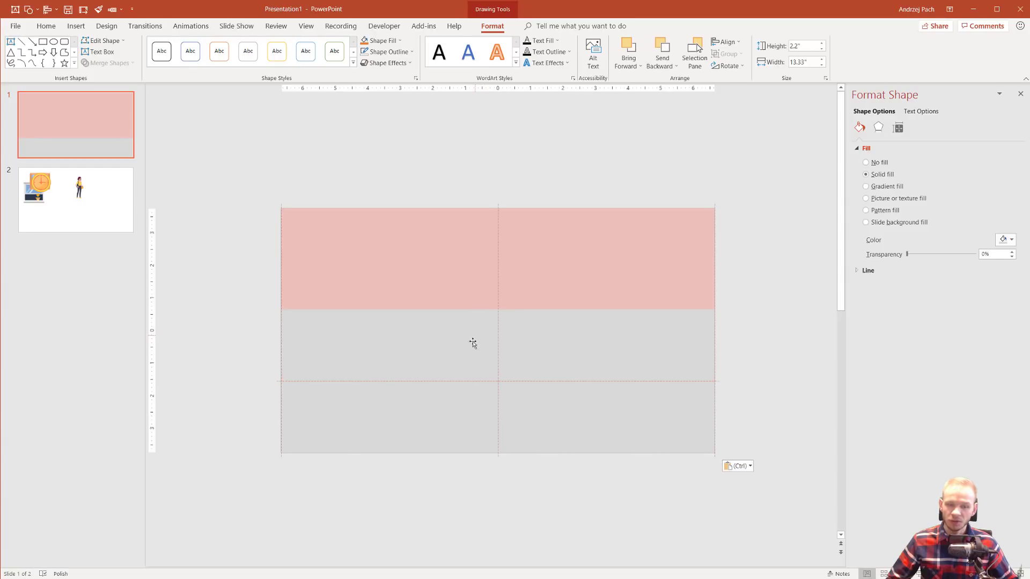
pyautogui.moveTo(497, 310); pyautogui.dragTo(498, 375)
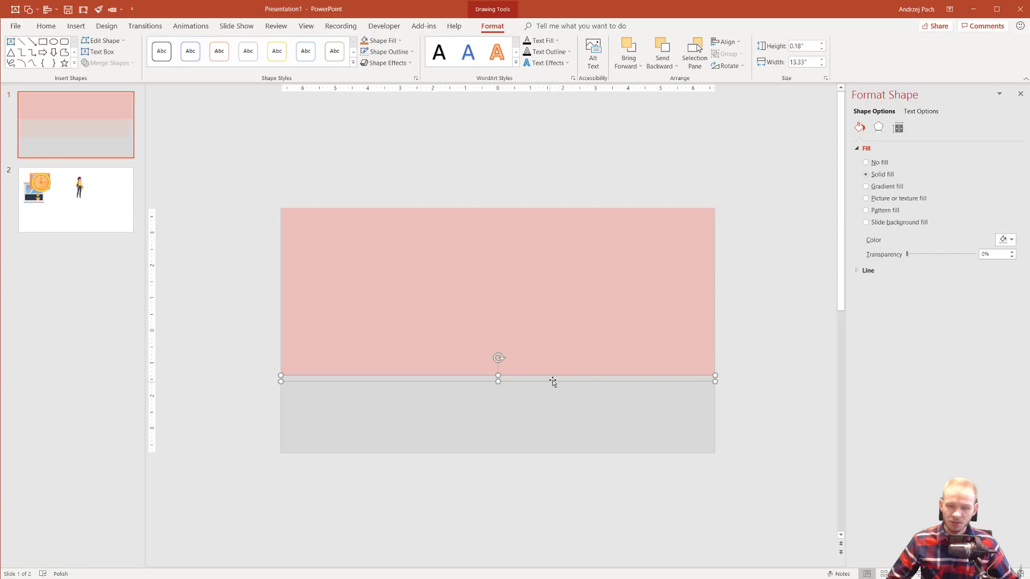
pyautogui.click(1005, 239)
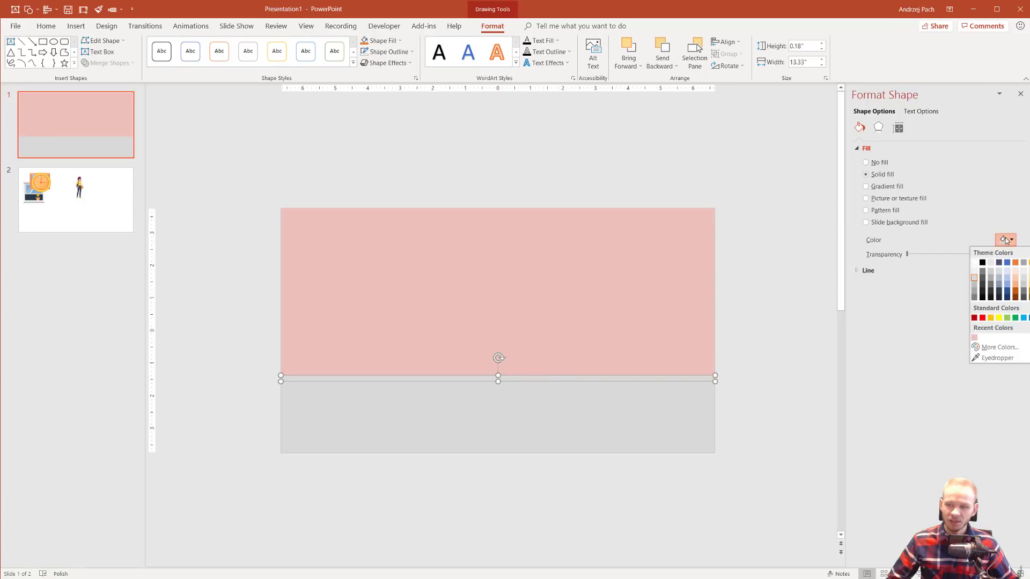
pyautogui.click(974, 298)
pyautogui.click(764, 363)
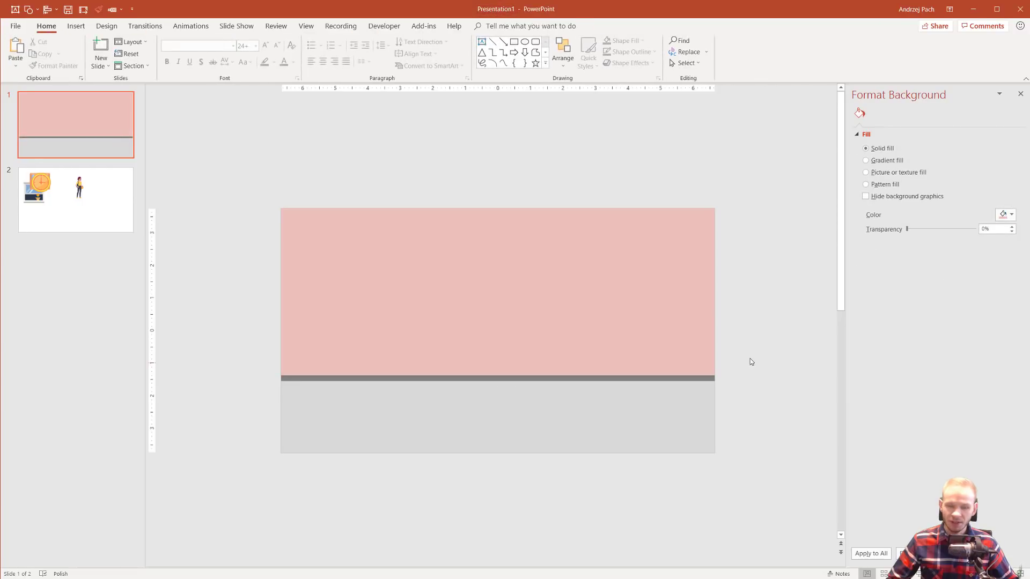
pyautogui.scroll(-2, 425, 405)
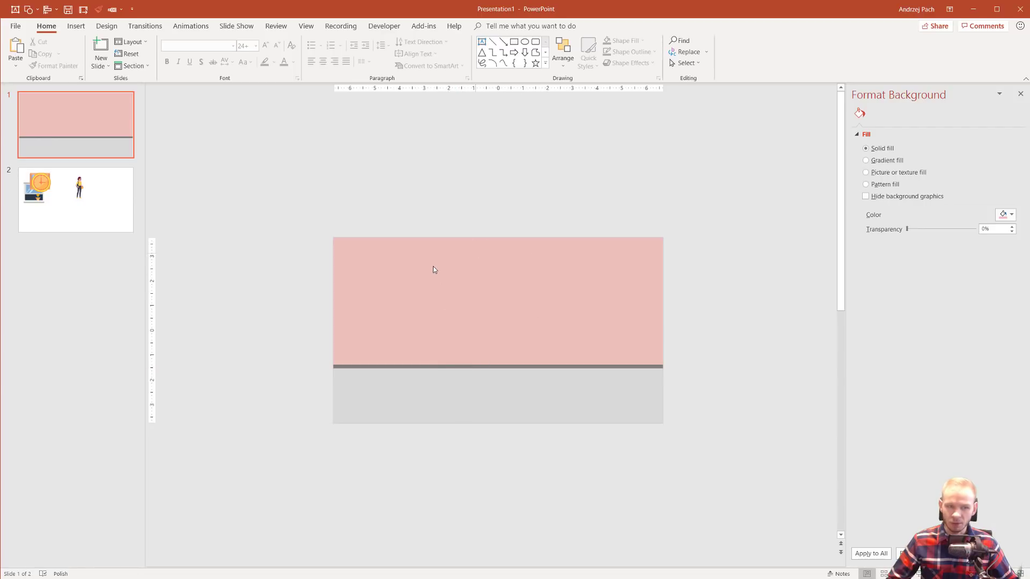
# Copy all pictures from slide 2 and paste them onto slide 1.
pyautogui.click(58, 193)
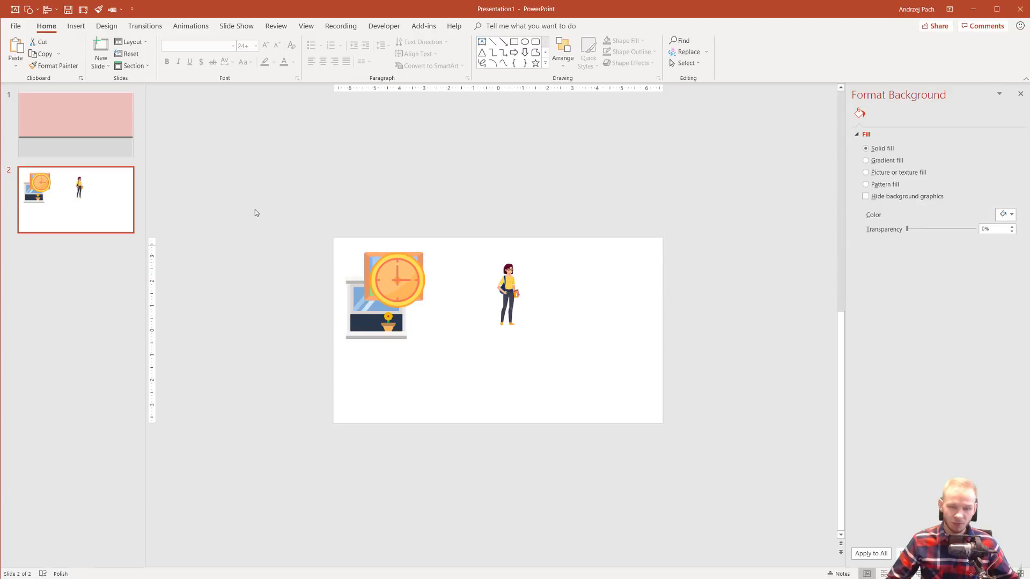
pyautogui.moveTo(255, 209); pyautogui.dragTo(542, 405)
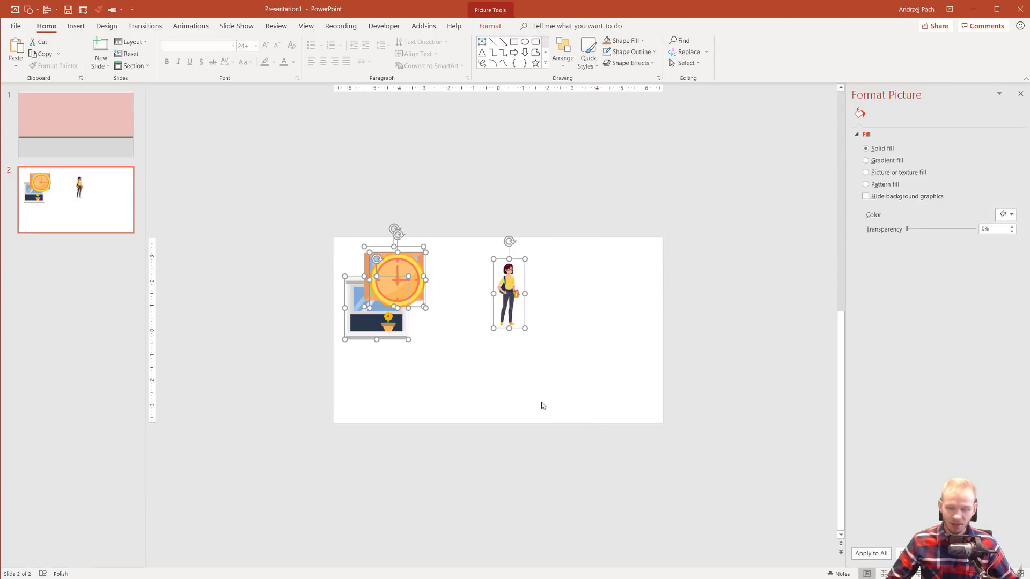
pyautogui.click(125, 136)
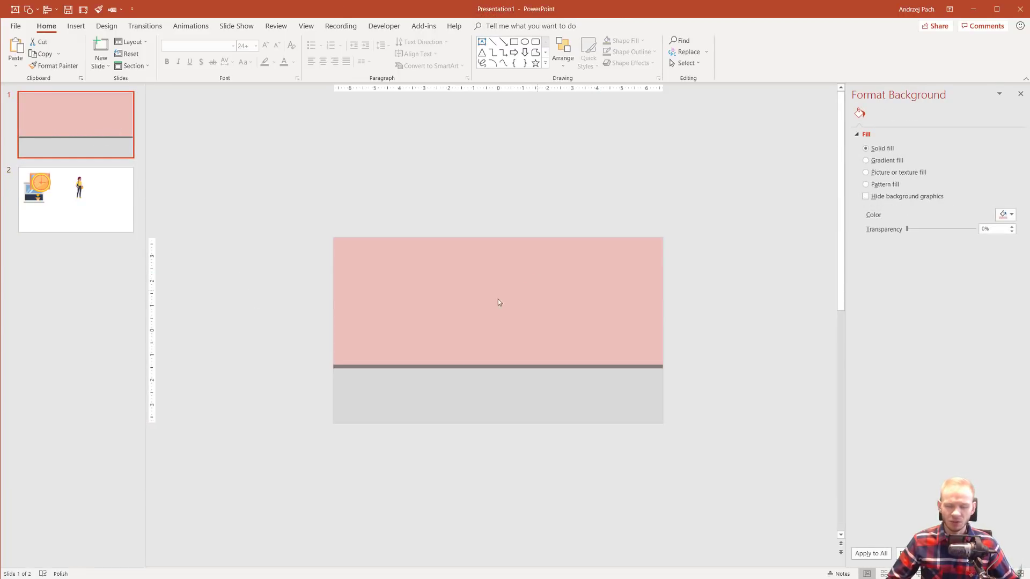
pyautogui.hotkey('ctrl', 'v')
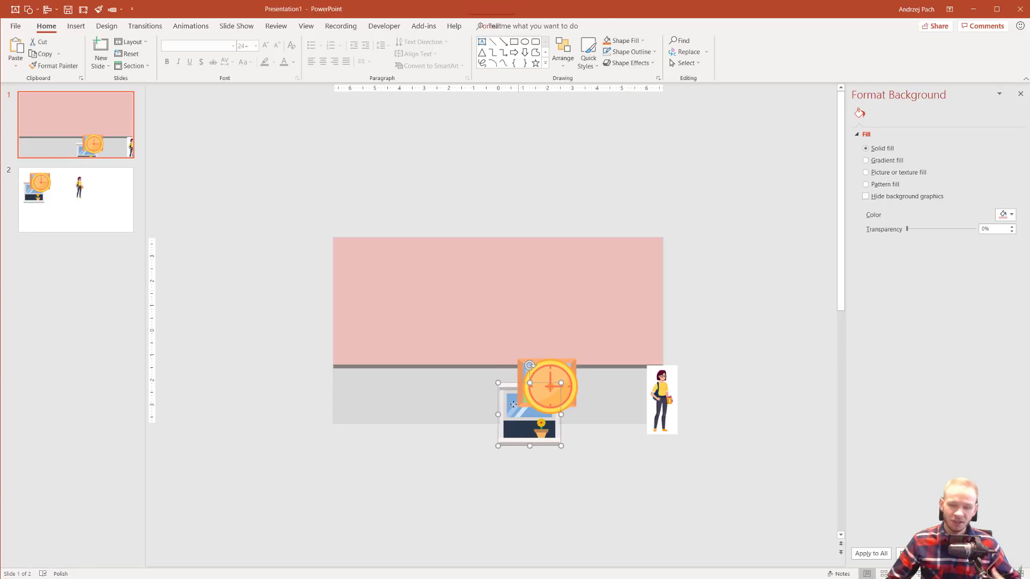
# Put the window upper-right and the clock upper-left, shrink the frame, and enlarge the woman.
pyautogui.moveTo(523, 423); pyautogui.dragTo(620, 320)
pyautogui.moveTo(545, 391); pyautogui.dragTo(431, 284)
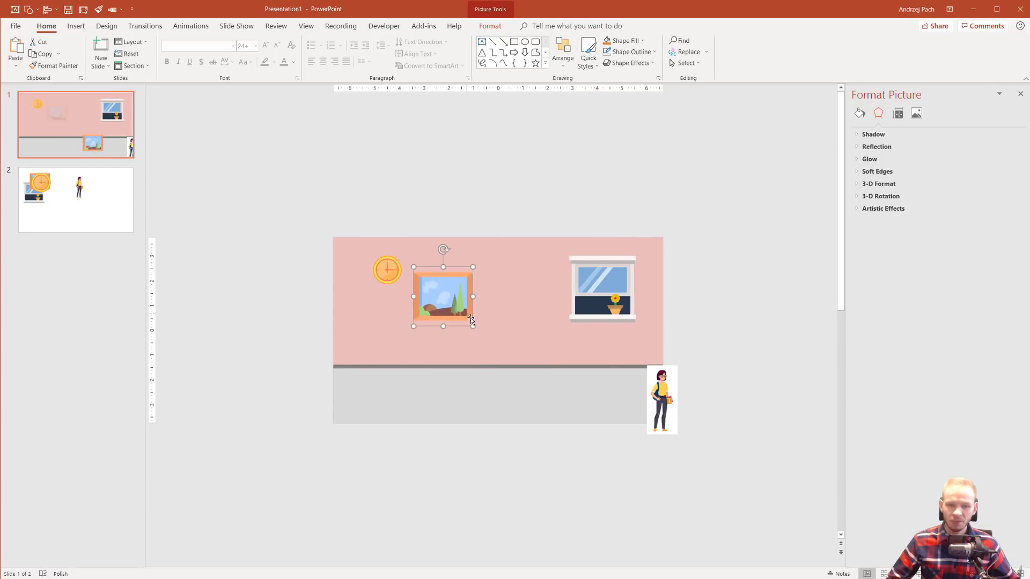
pyautogui.moveTo(475, 323); pyautogui.dragTo(432, 293)
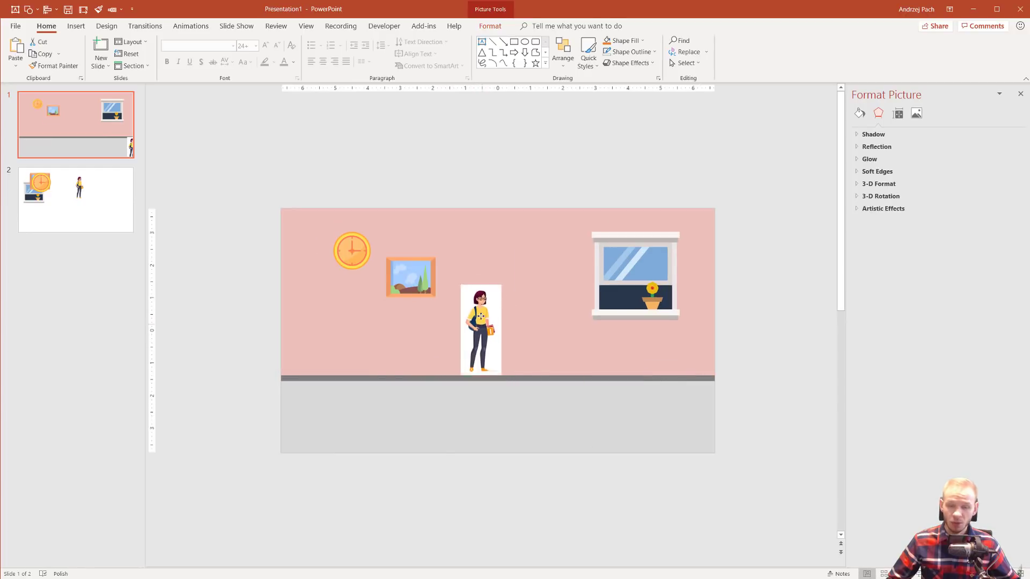
pyautogui.moveTo(480, 330); pyautogui.dragTo(481, 319)
pyautogui.moveTo(504, 371); pyautogui.dragTo(549, 471)
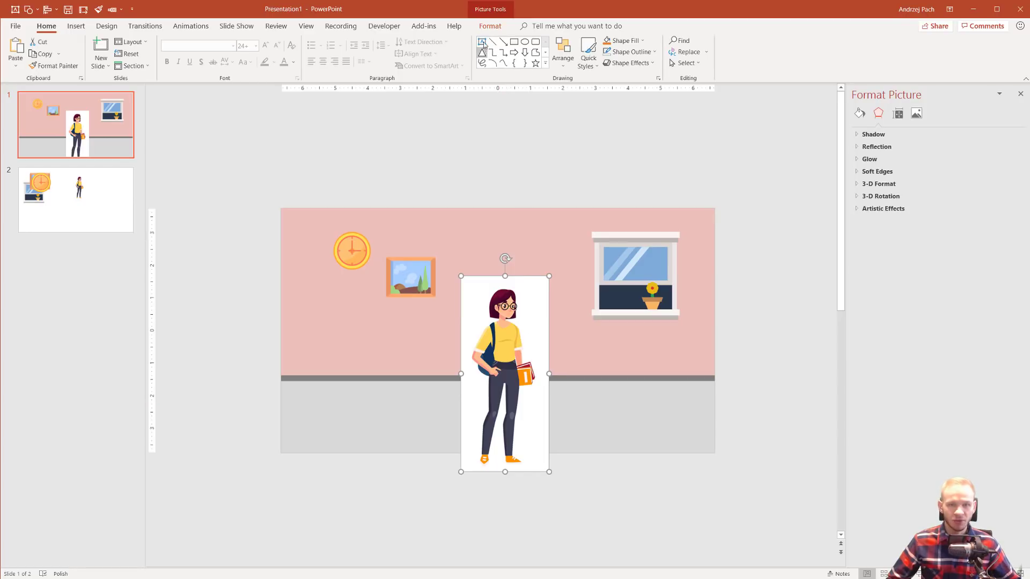
# Remove the character picture's background, marking her left arm and both shoes as areas to keep.
pyautogui.click(490, 26)
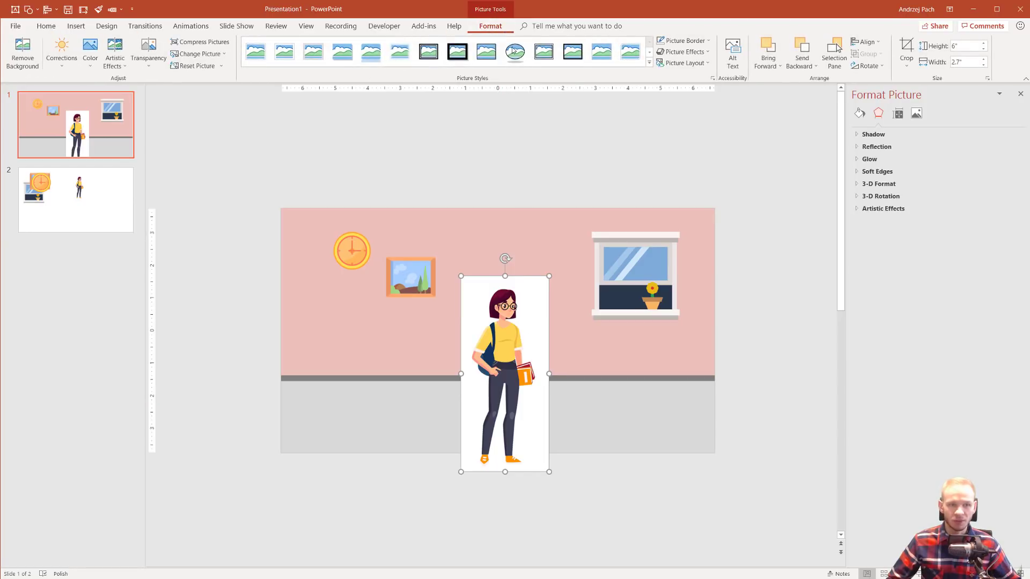
pyautogui.click(23, 54)
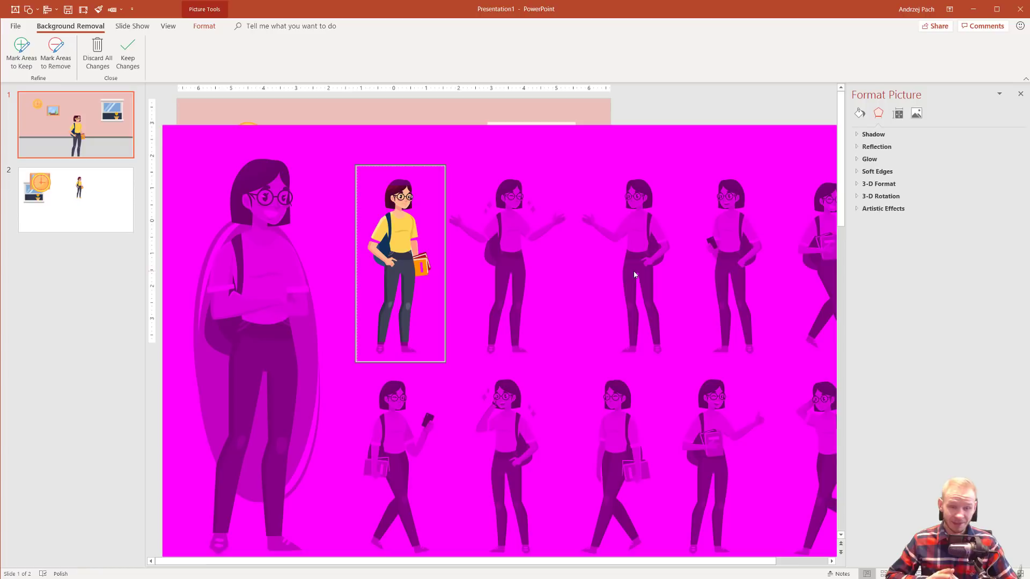
pyautogui.scroll(2, 373, 267)
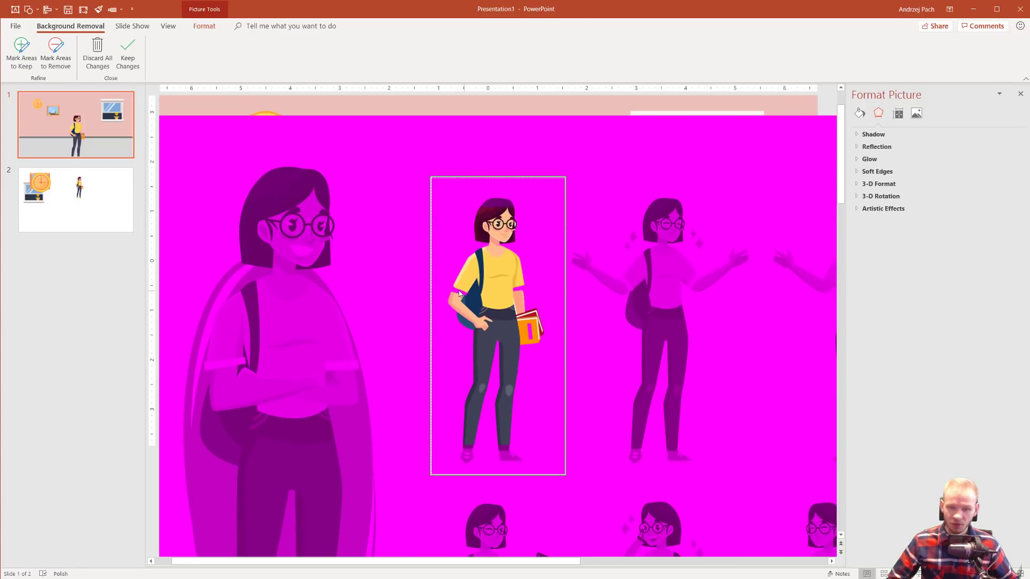
pyautogui.click(20, 57)
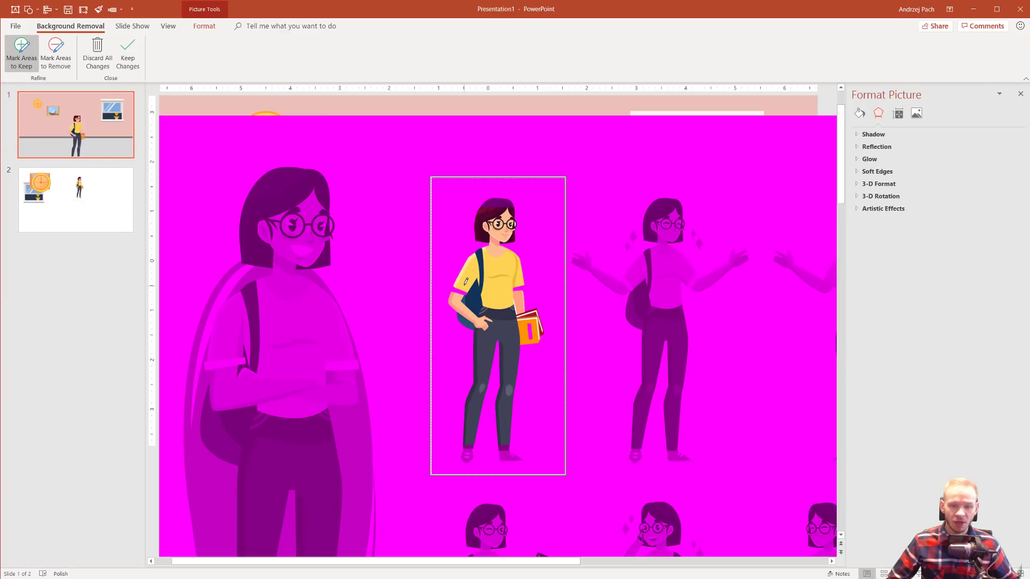
pyautogui.moveTo(488, 293); pyautogui.dragTo(492, 297)
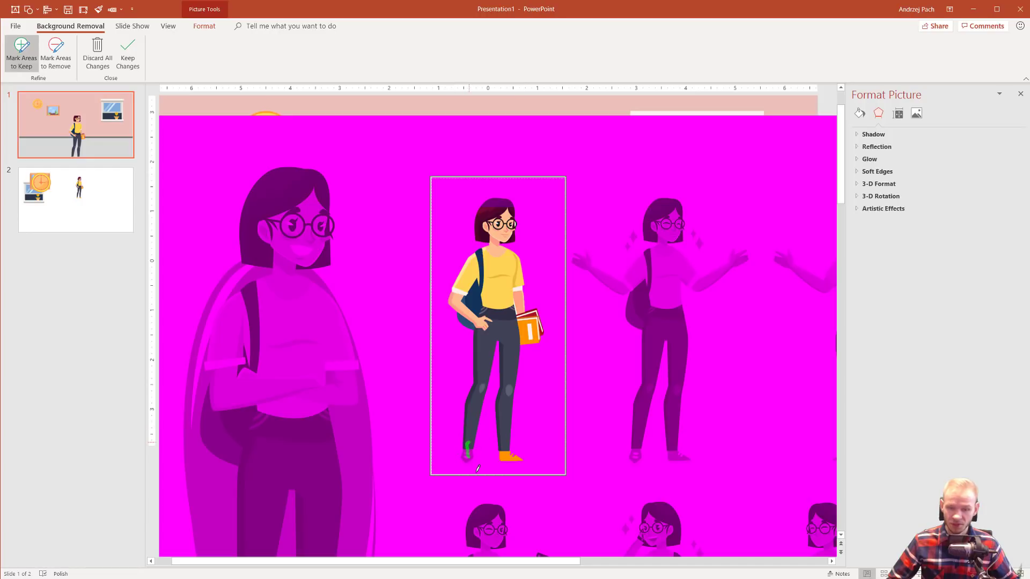
pyautogui.keyDown('ctrl'); pyautogui.scroll(5, 475, 455); pyautogui.keyUp('ctrl')
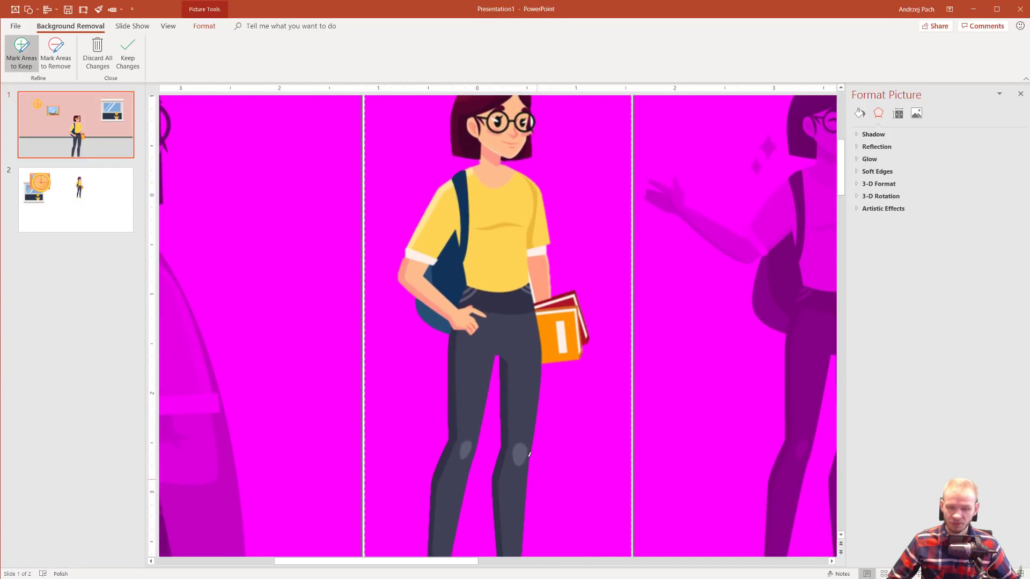
pyautogui.scroll(-1, 696, 356)
pyautogui.moveTo(842, 185); pyautogui.dragTo(841, 202)
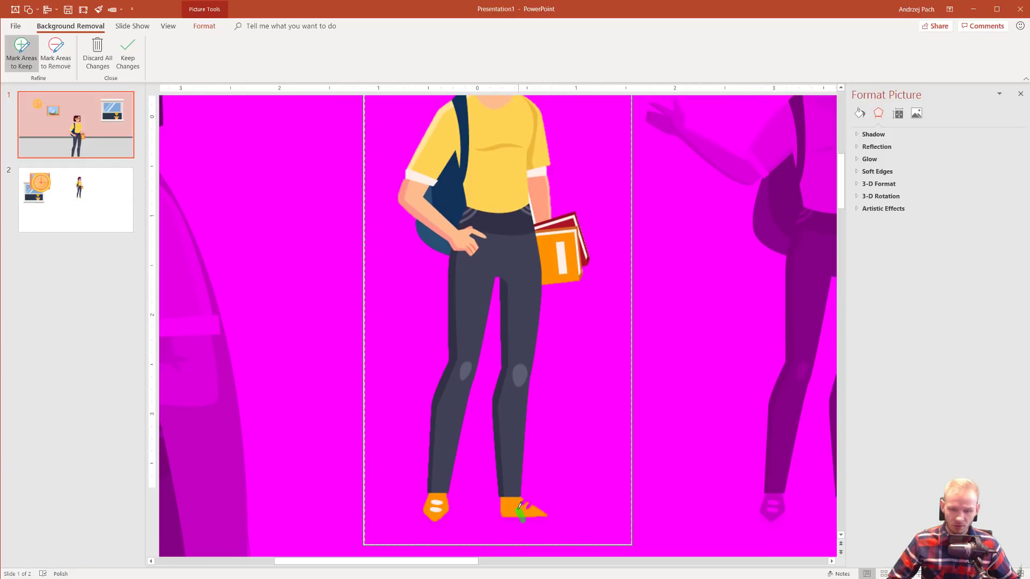
pyautogui.moveTo(529, 506); pyautogui.dragTo(509, 511)
pyautogui.moveTo(436, 525); pyautogui.dragTo(449, 508)
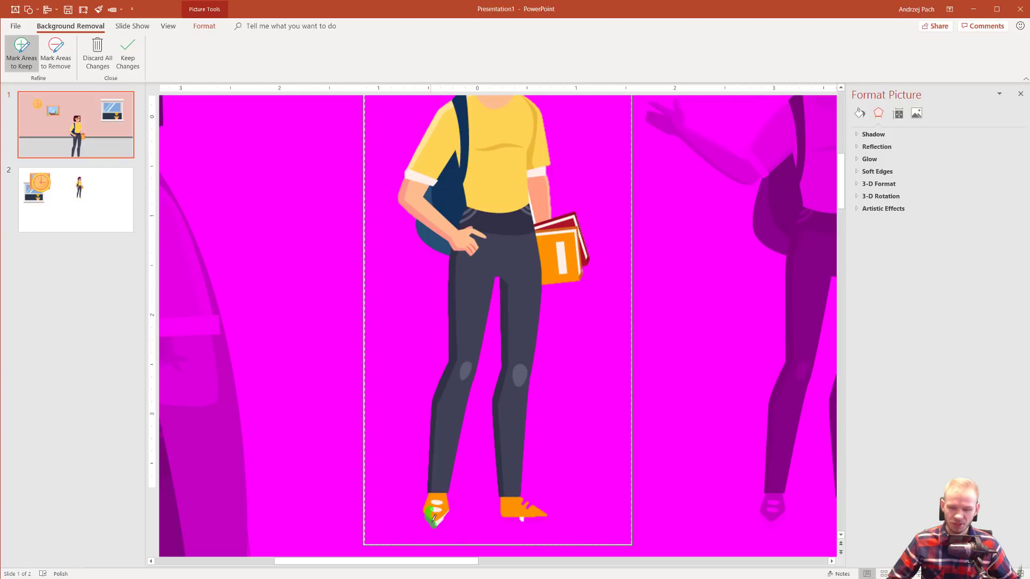
pyautogui.moveTo(433, 520); pyautogui.dragTo(439, 526)
pyautogui.click(128, 53)
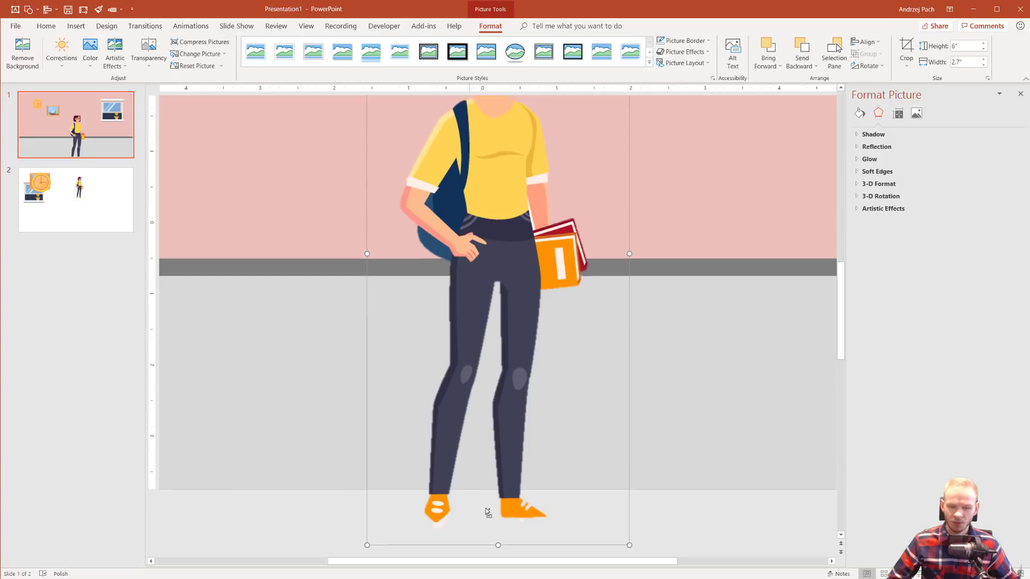
# Reopen Remove Background, mark the character's hair as an area to keep, and apply the changes.
pyautogui.scroll(-4, 488, 510)
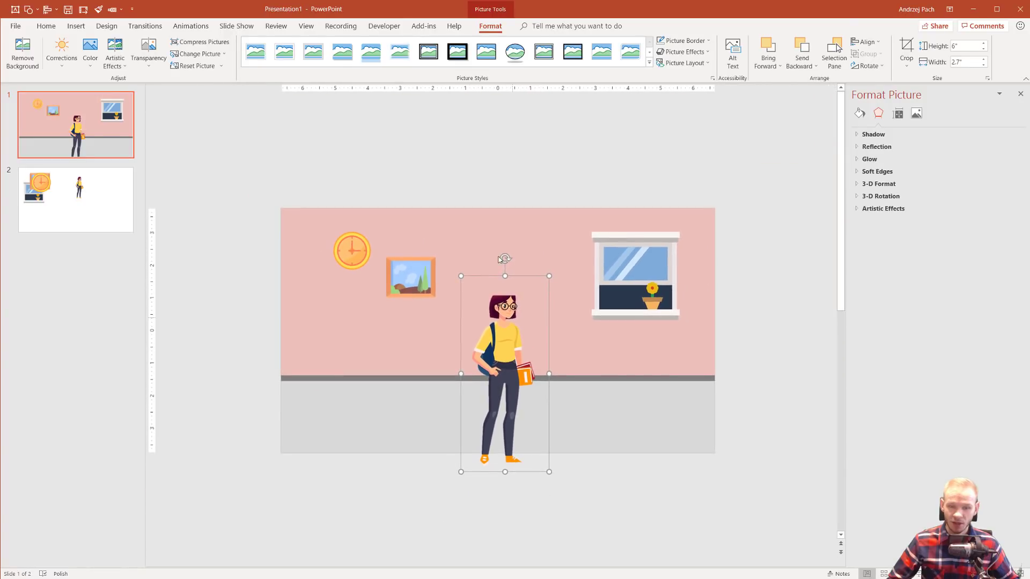
pyautogui.hotkey('alt', 'j')
pyautogui.press('p')
pyautogui.press('e')
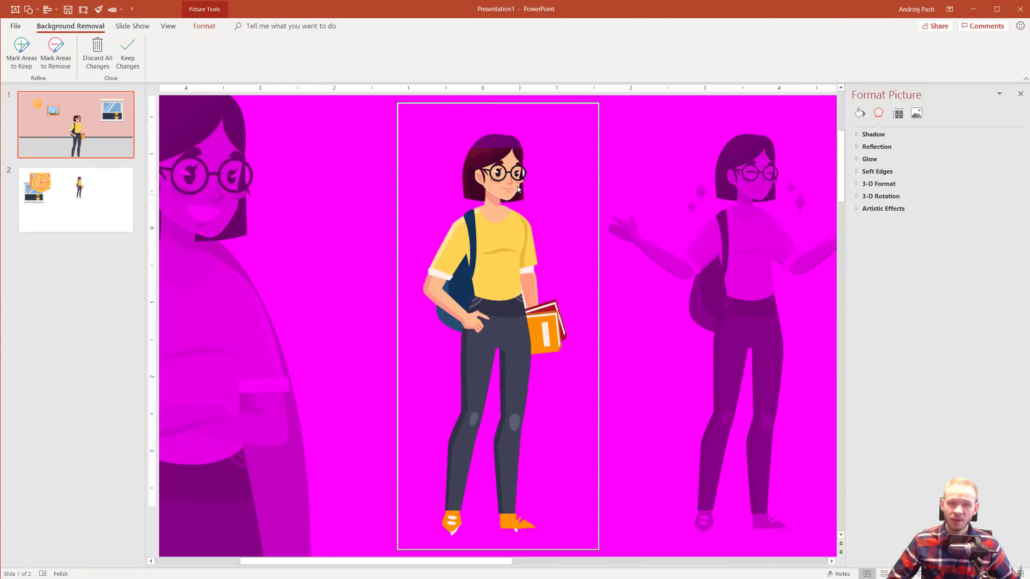
pyautogui.click(22, 50)
pyautogui.moveTo(505, 133); pyautogui.dragTo(494, 154)
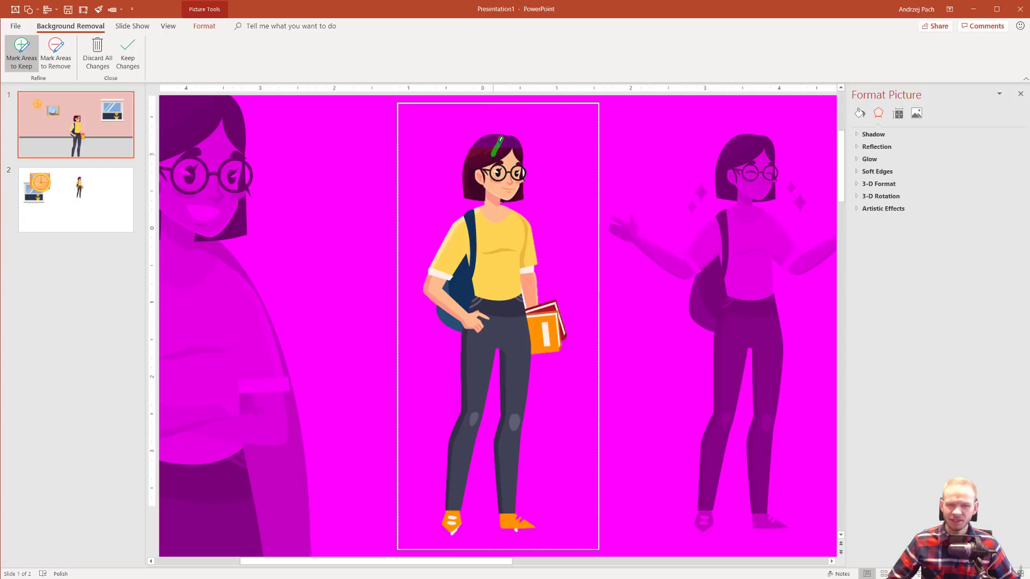
pyautogui.click(127, 54)
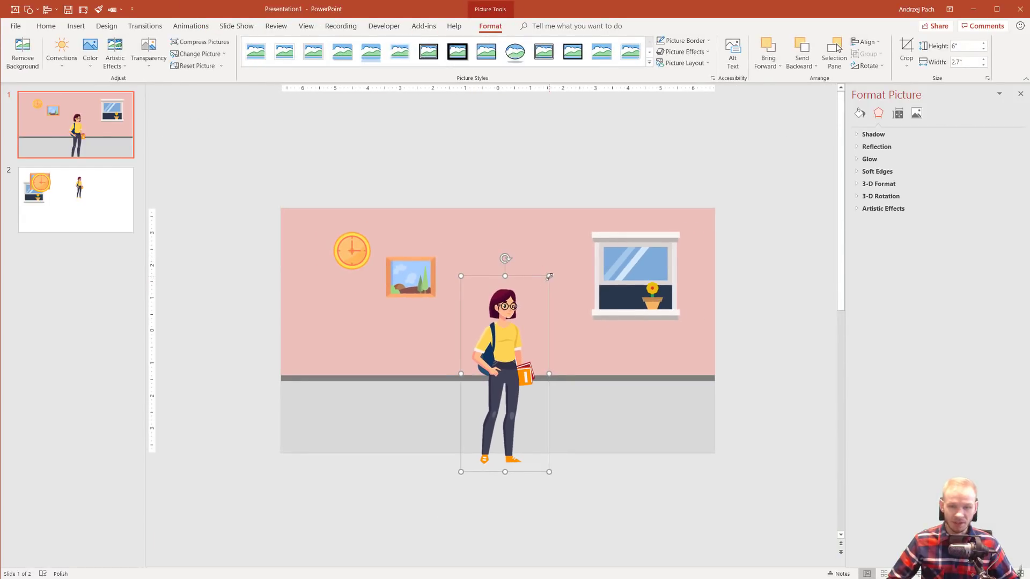
# Shrink the character to about 4.77 inches tall and position her on the floor.
pyautogui.moveTo(550, 277); pyautogui.dragTo(507, 316)
pyautogui.moveTo(499, 365); pyautogui.dragTo(530, 324)
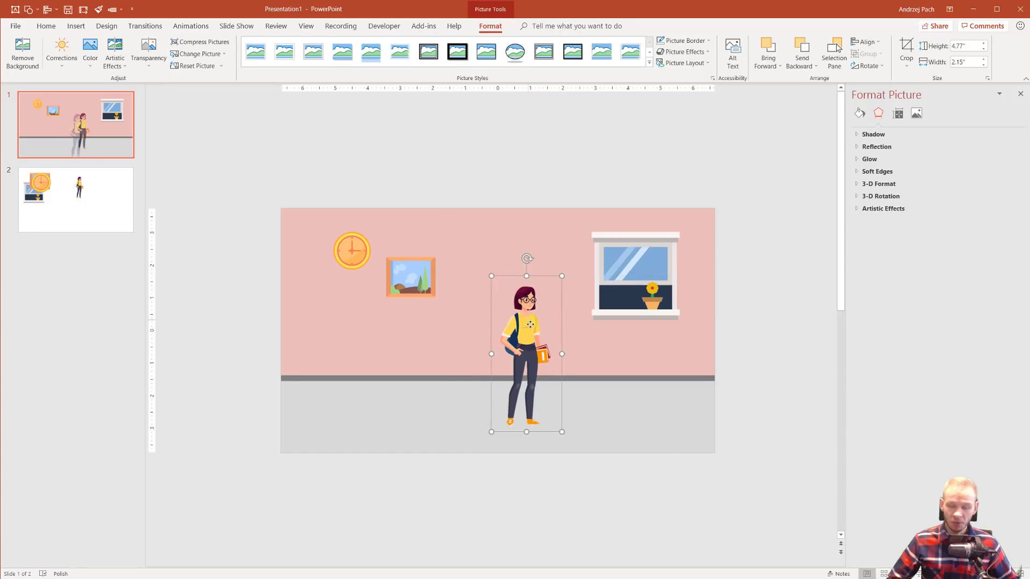
pyautogui.scroll(-2, 539, 320)
pyautogui.click(641, 440)
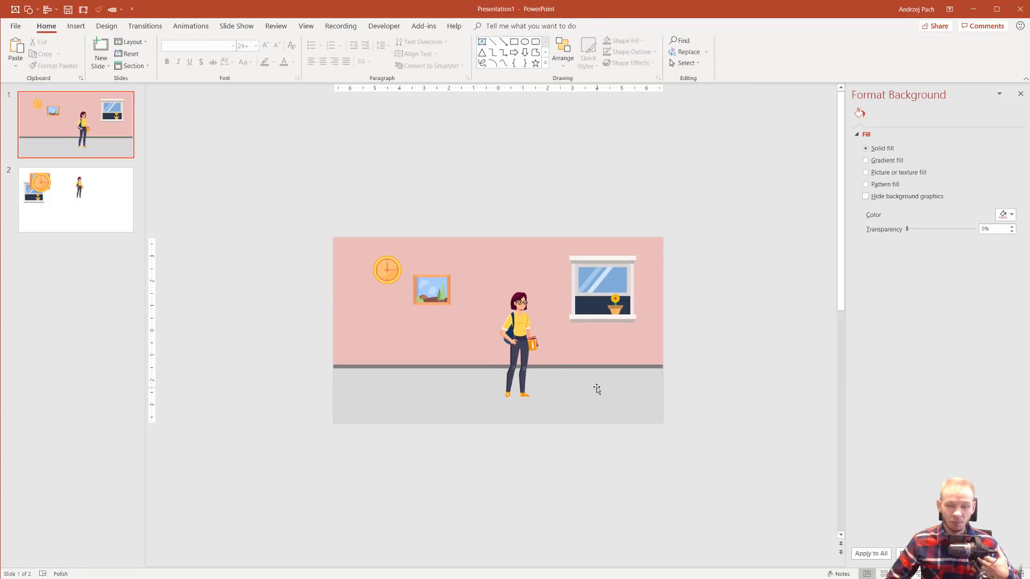
pyautogui.moveTo(518, 333)
pyautogui.mouseDown()
pyautogui.moveTo(488, 337)
pyautogui.moveTo(508, 333)
pyautogui.mouseUp()
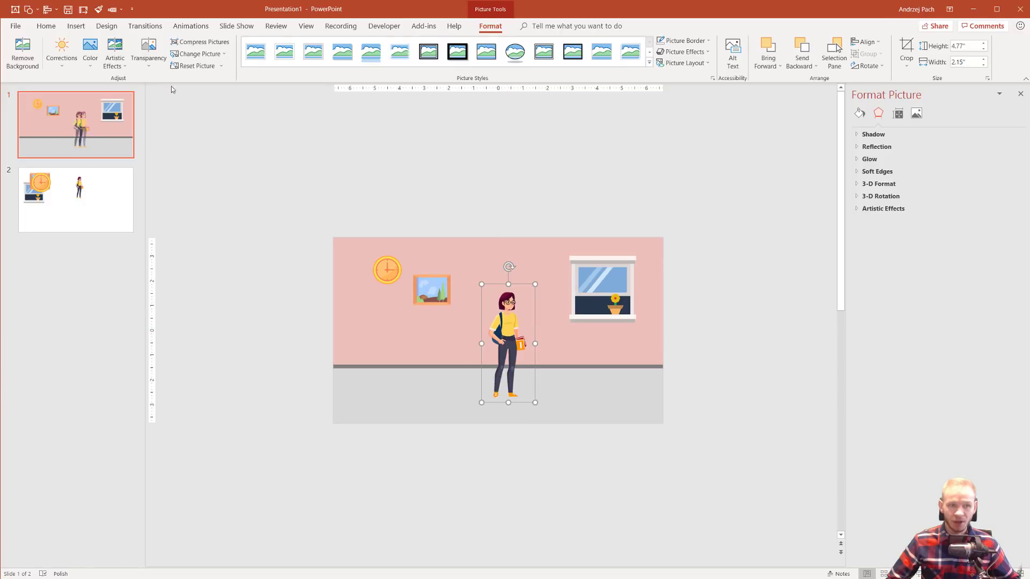
# Give the character a Fly In entrance animation coming from the left.
pyautogui.click(191, 28)
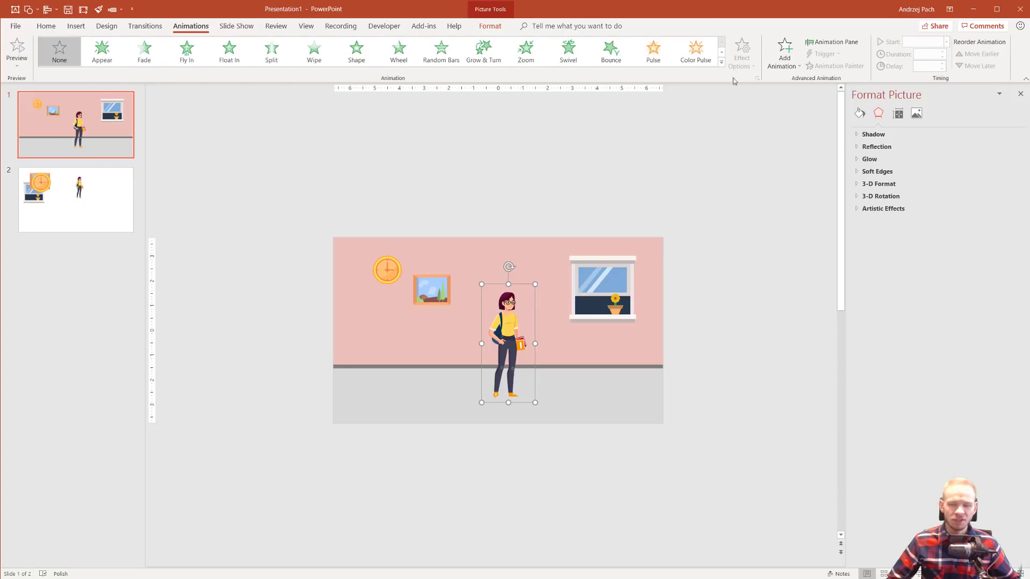
pyautogui.click(186, 54)
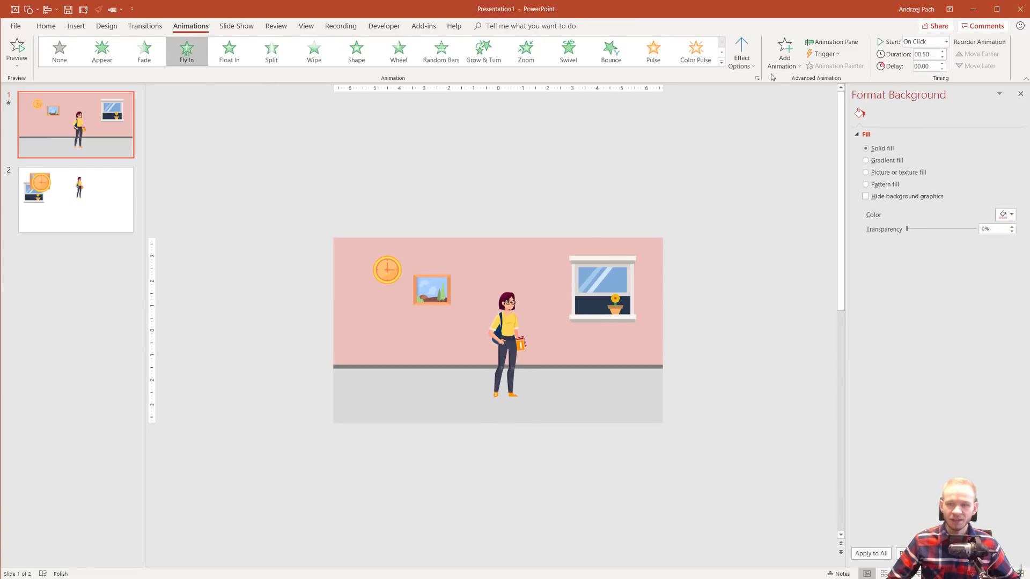
pyautogui.click(742, 54)
pyautogui.click(764, 139)
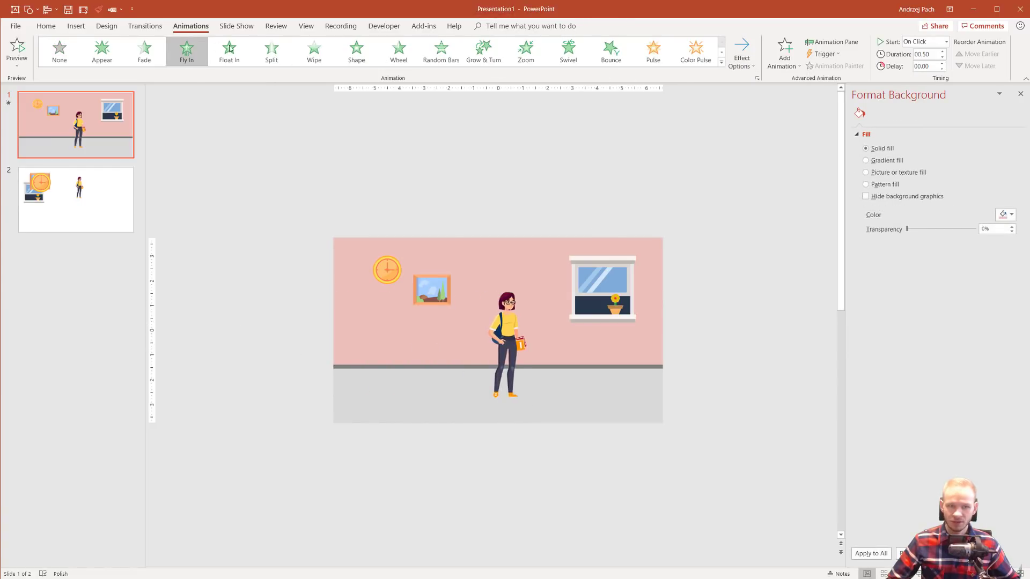
# Preview the character's fly-in animation in the Animation Pane.
pyautogui.click(831, 42)
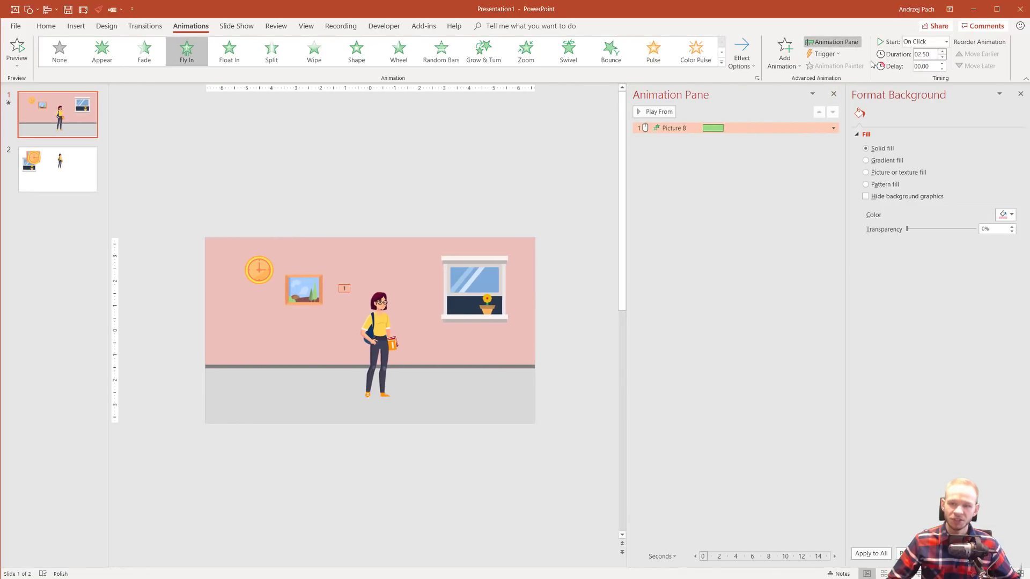
pyautogui.click(654, 111)
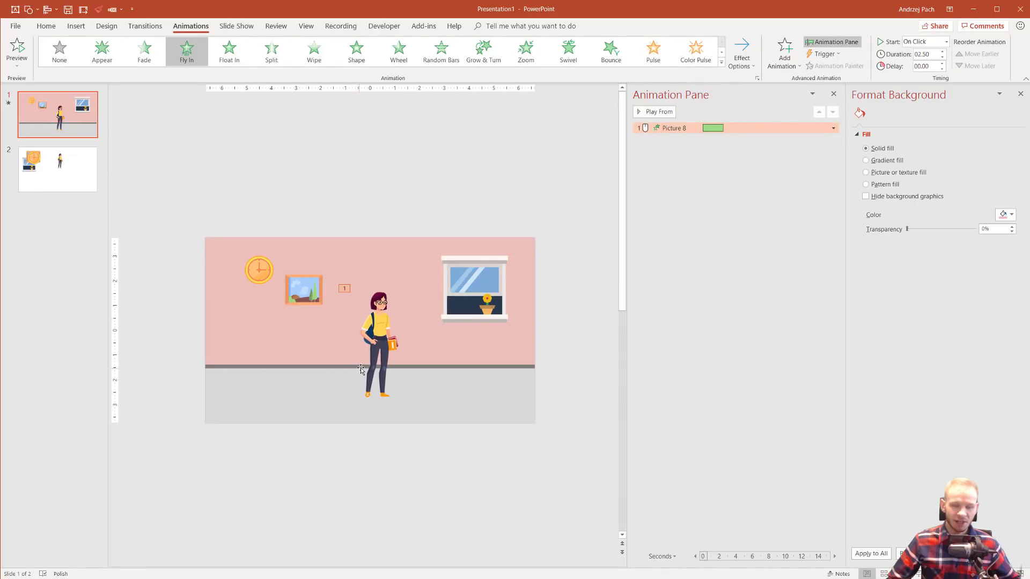
pyautogui.click(443, 468)
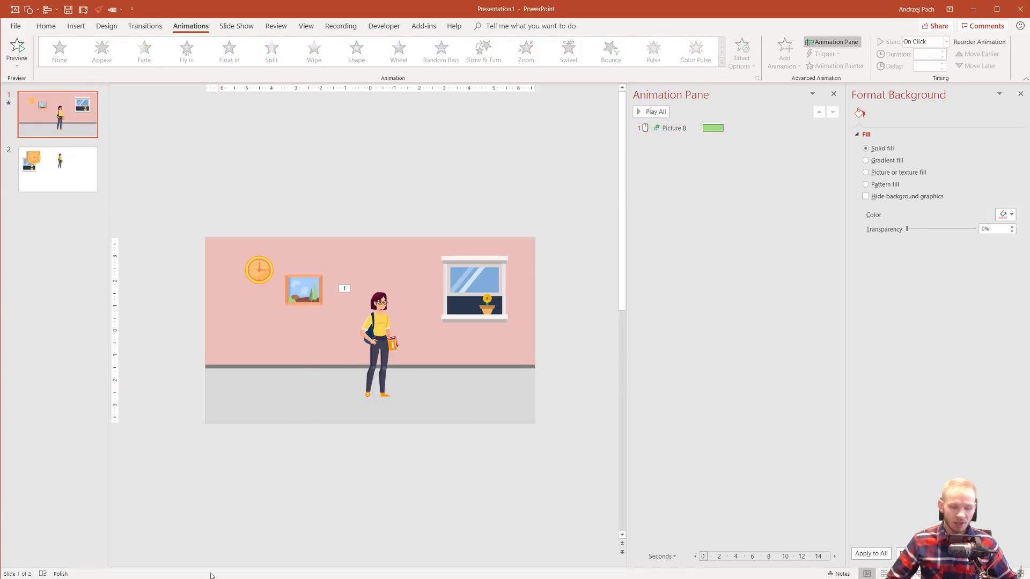
pyautogui.moveTo(213, 576)
pyautogui.click(265, 539)
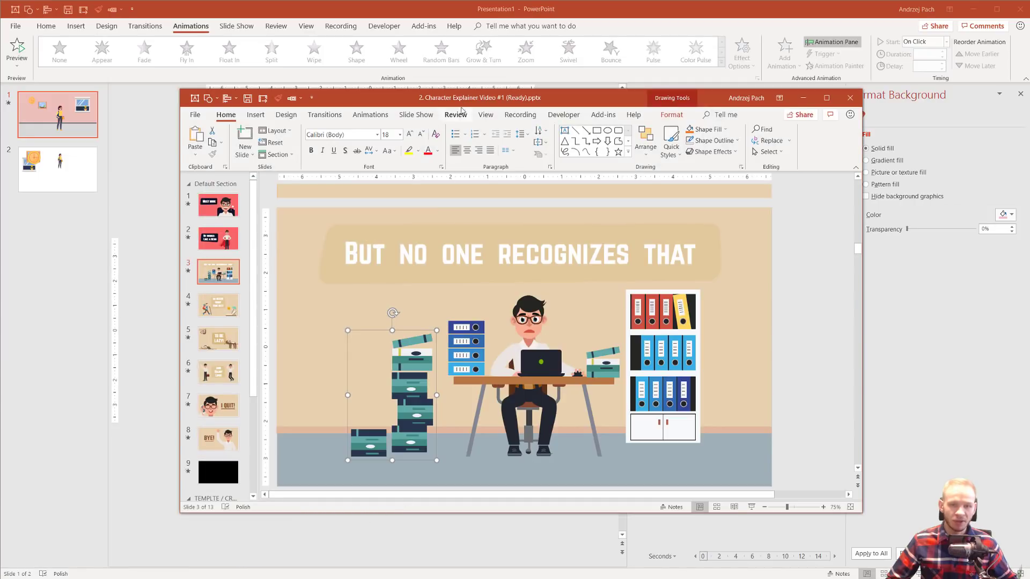
pyautogui.moveTo(448, 102); pyautogui.dragTo(420, 75)
pyautogui.moveTo(836, 484); pyautogui.dragTo(892, 520)
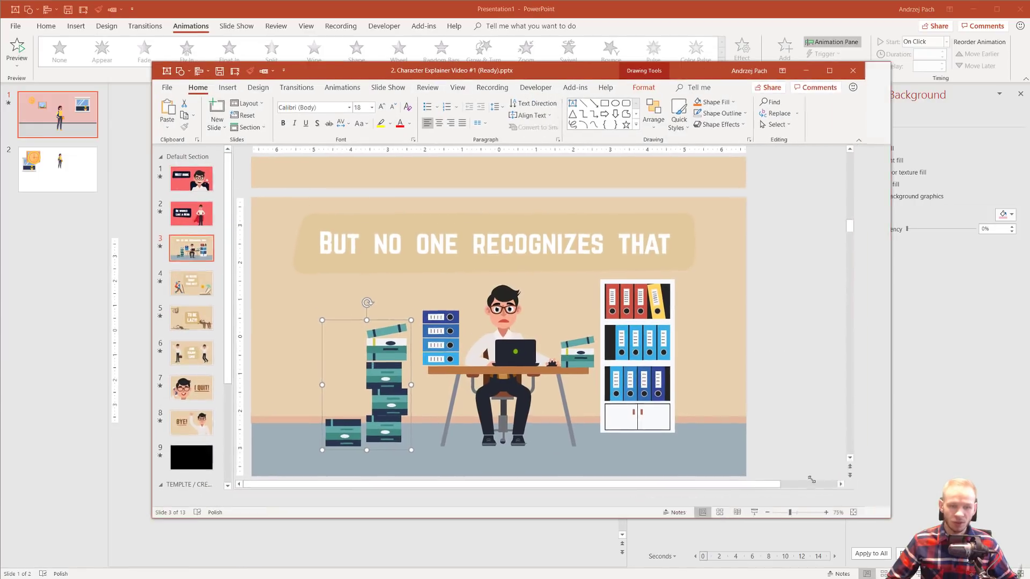
pyautogui.click(173, 578)
pyautogui.moveTo(172, 578)
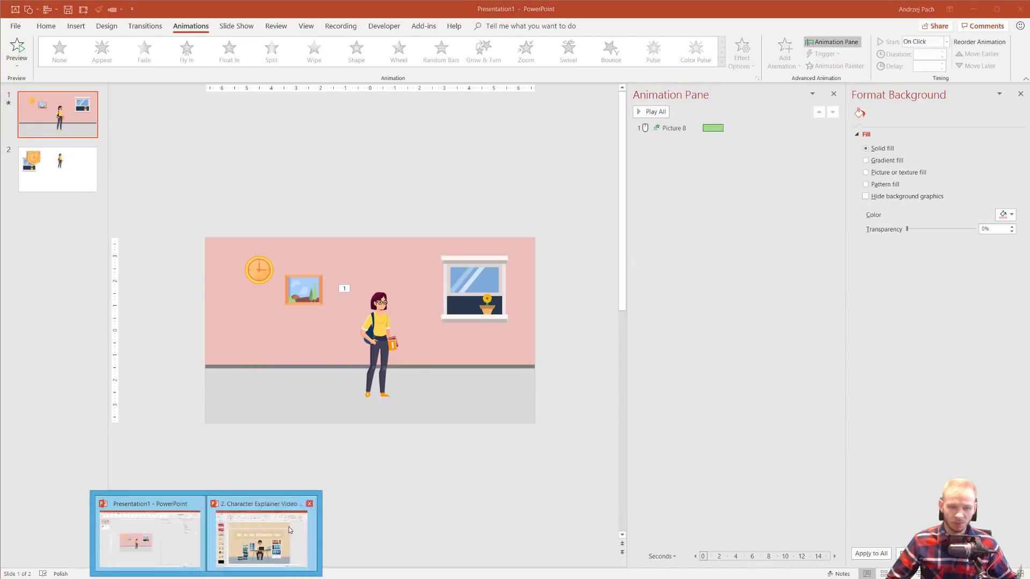
pyautogui.click(264, 539)
pyautogui.scroll(2, 590, 334)
pyautogui.keyDown('ctrl'); pyautogui.scroll(-2, 590, 333); pyautogui.keyUp('ctrl')
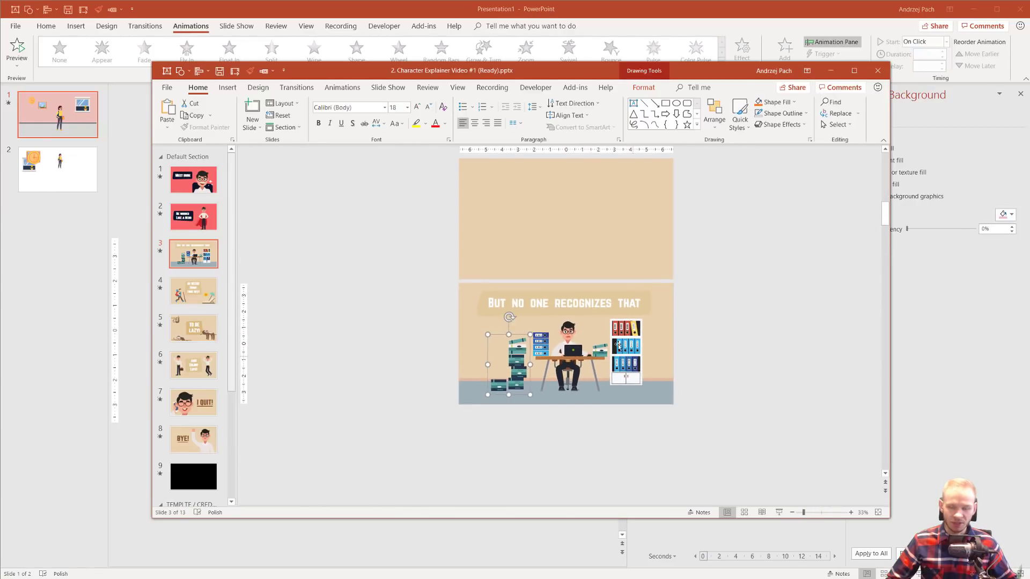
pyautogui.click(681, 373)
pyautogui.keyDown('ctrl'); pyautogui.scroll(2, 682, 375); pyautogui.keyUp('ctrl')
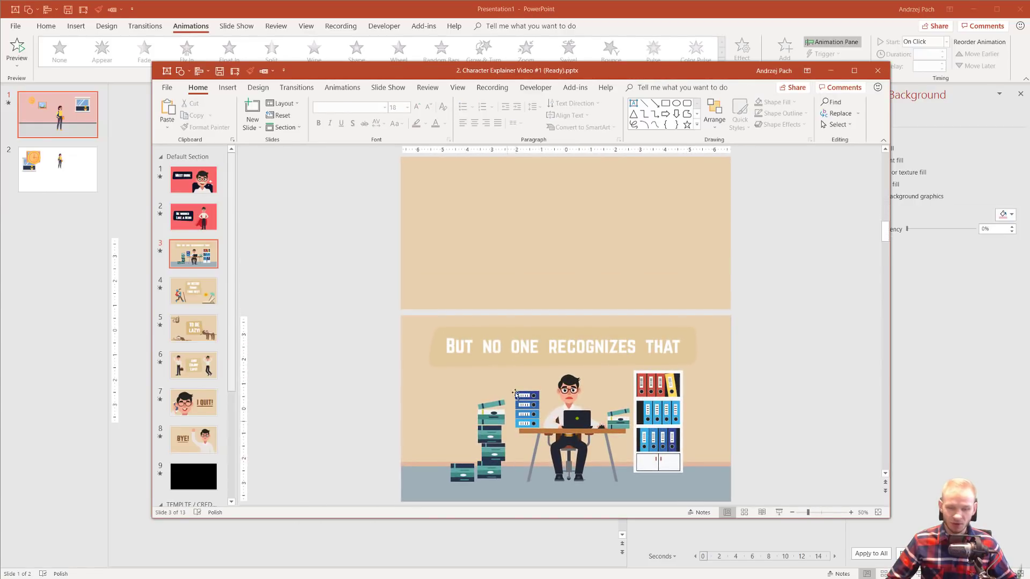
pyautogui.moveTo(489, 435); pyautogui.dragTo(385, 380)
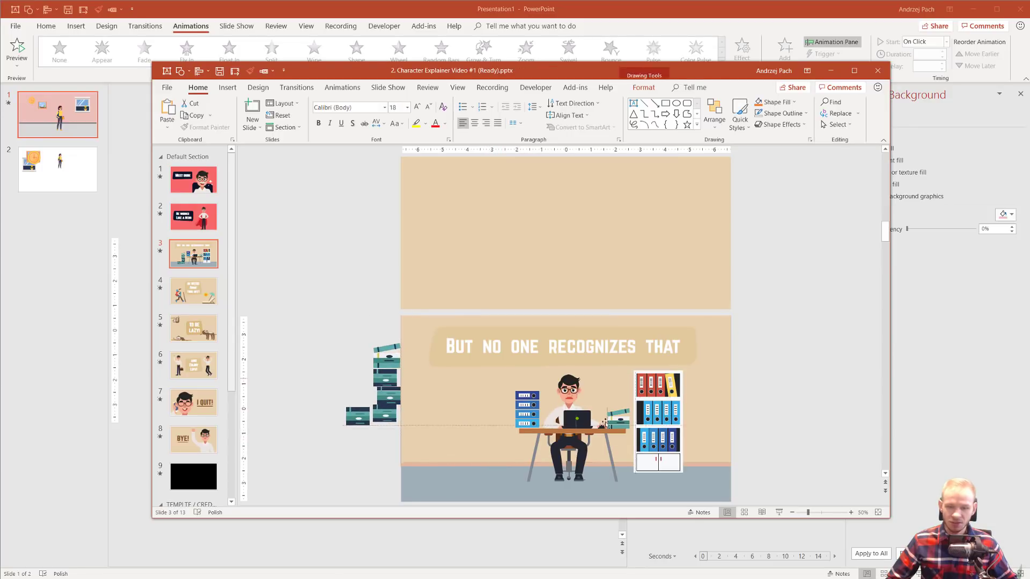
pyautogui.moveTo(645, 424); pyautogui.dragTo(772, 363)
pyautogui.moveTo(595, 403); pyautogui.dragTo(636, 390)
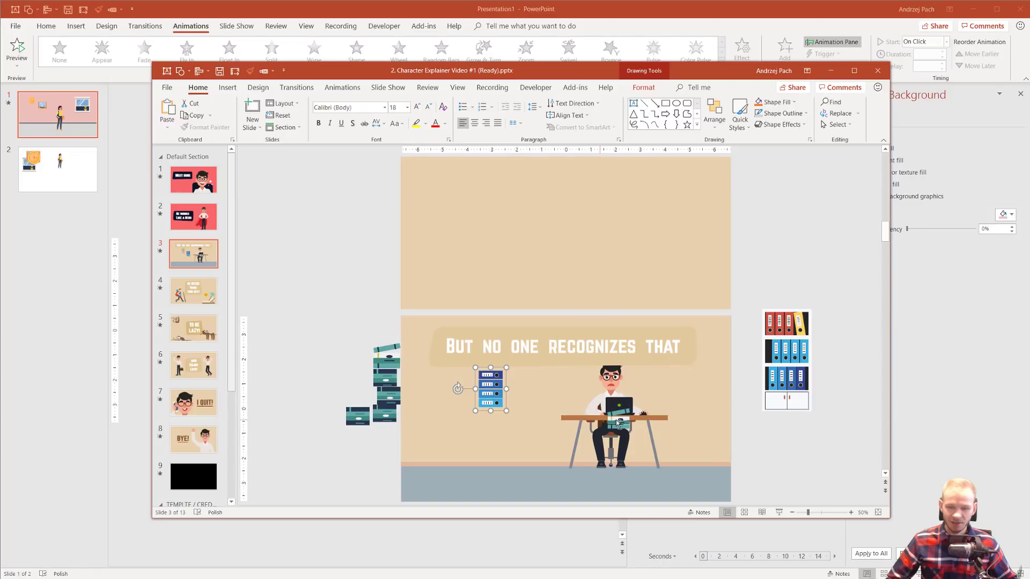
pyautogui.hotkey('ctrl', 'z')
pyautogui.hotkey('ctrl', 'z')
pyautogui.hotkey('ctrl', 'z')
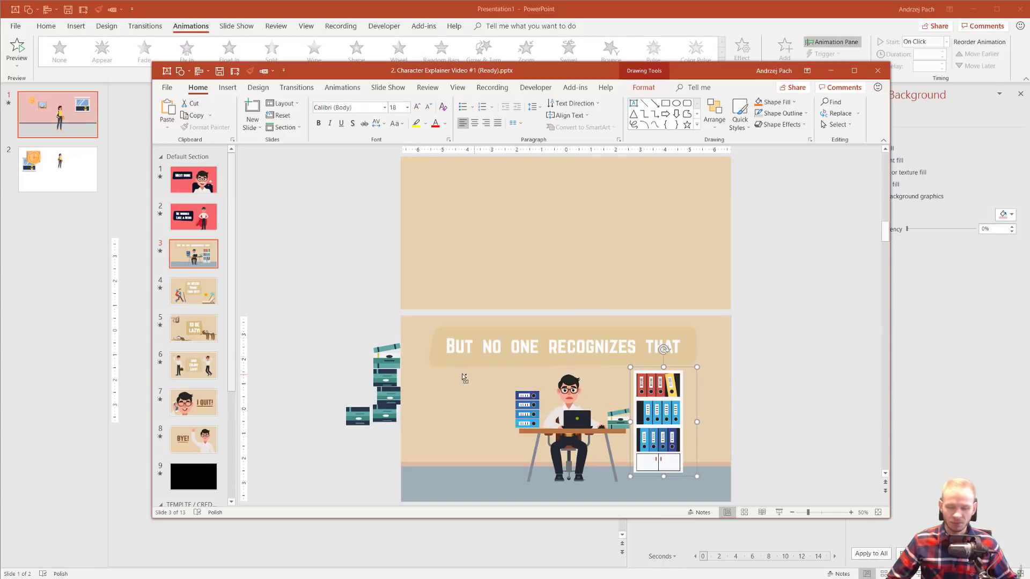
pyautogui.click(212, 226)
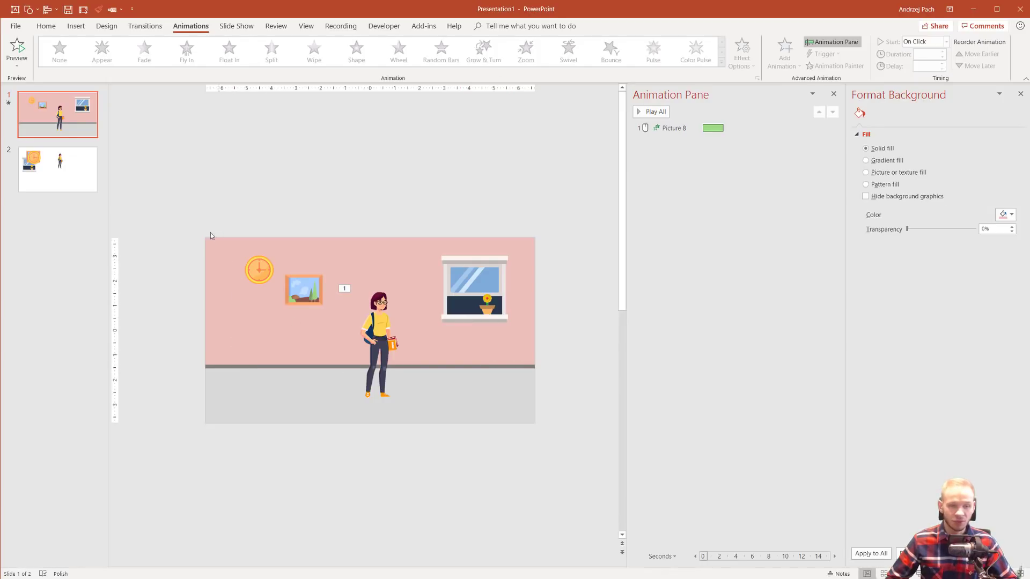
pyautogui.moveTo(198, 234); pyautogui.dragTo(607, 475)
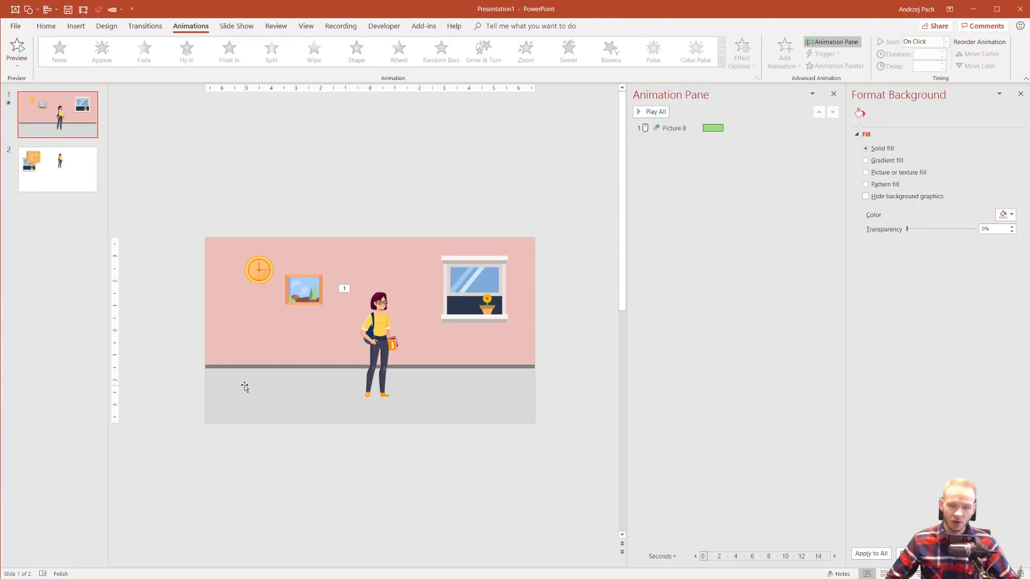
pyautogui.moveTo(245, 387)
pyautogui.mouseDown()
pyautogui.moveTo(290, 466)
pyautogui.moveTo(244, 387)
pyautogui.mouseUp()
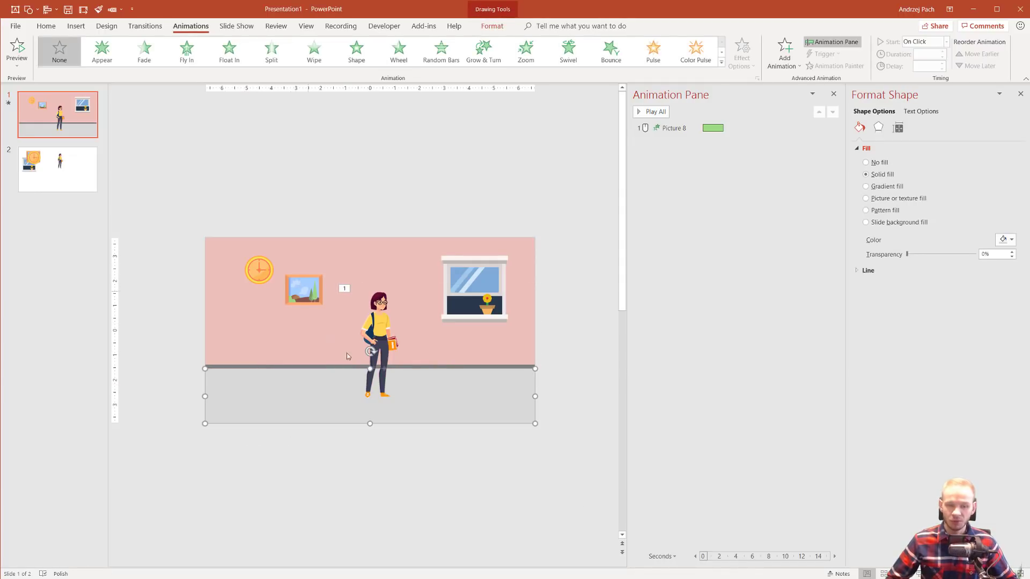
pyautogui.click(385, 333)
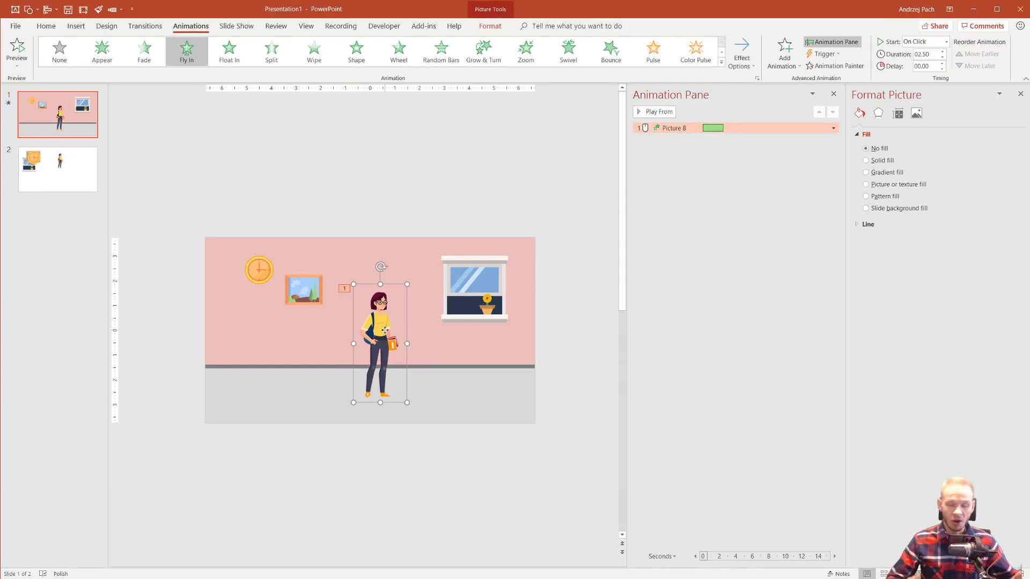